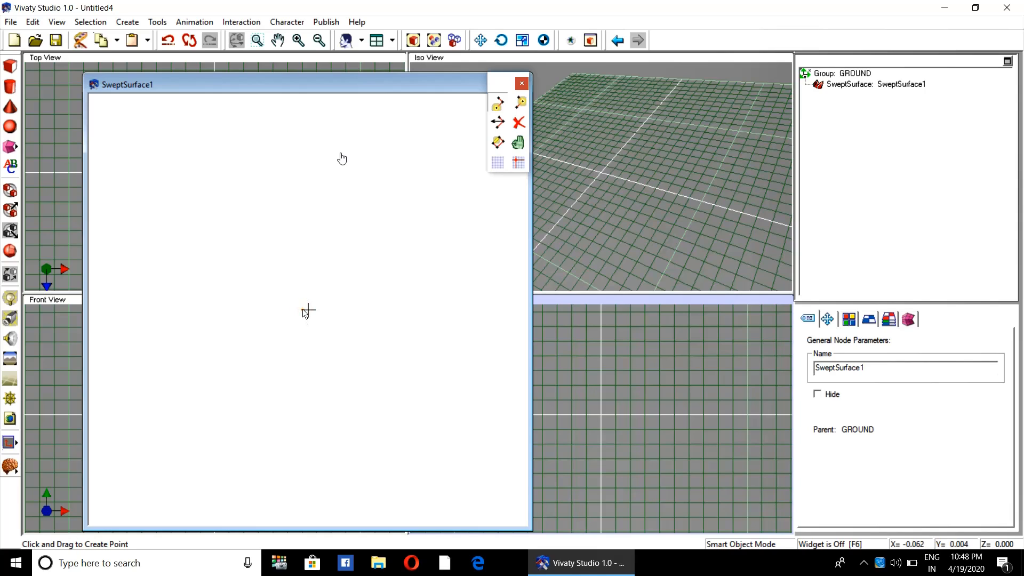
- Draw a closed narrow triangular cross section about 2.3 units tall from the origin and generate the swept surface
left_click_drag(303, 309, 313, 98)
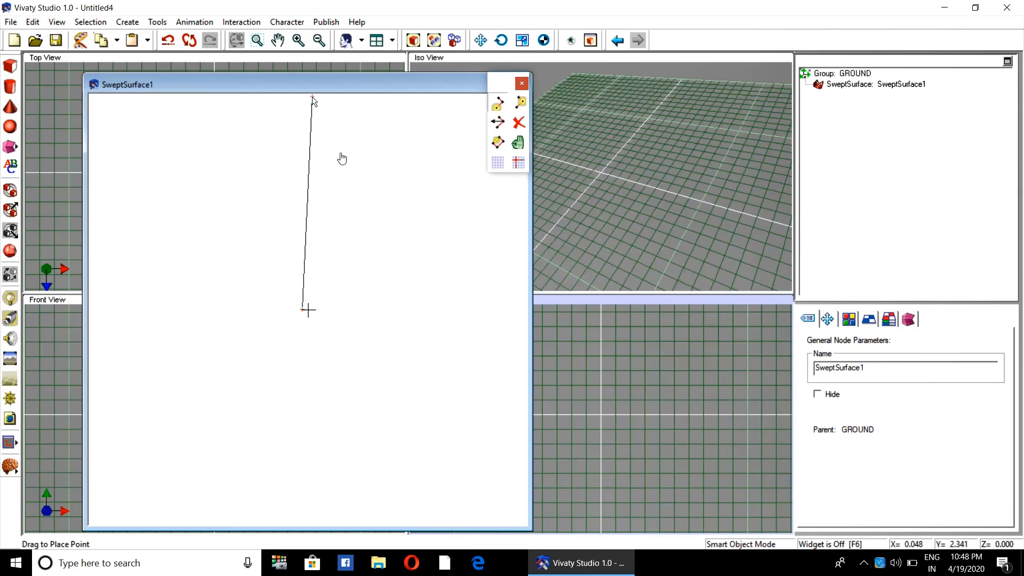
left_click_drag(313, 98, 315, 310)
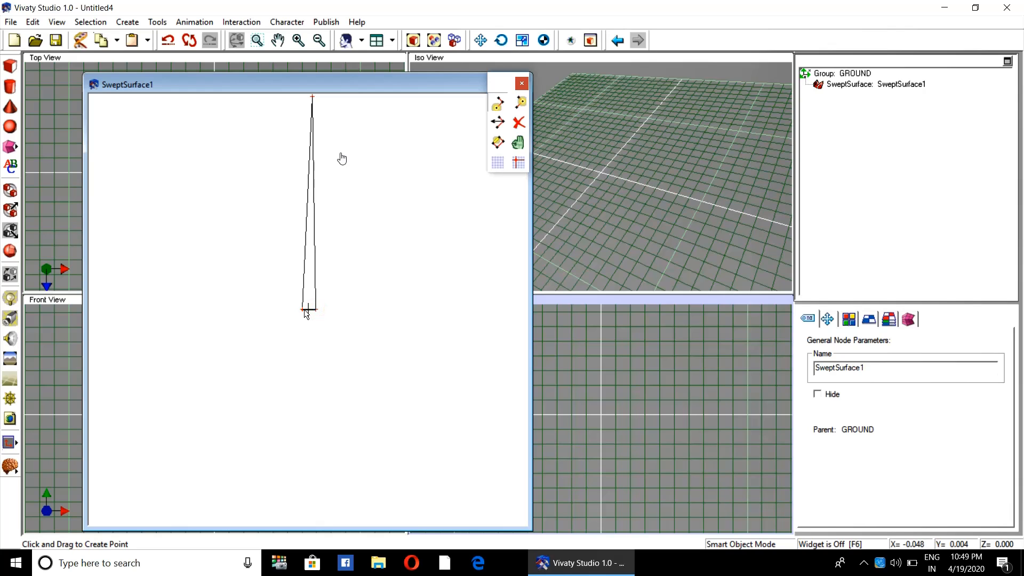
left_click(518, 144)
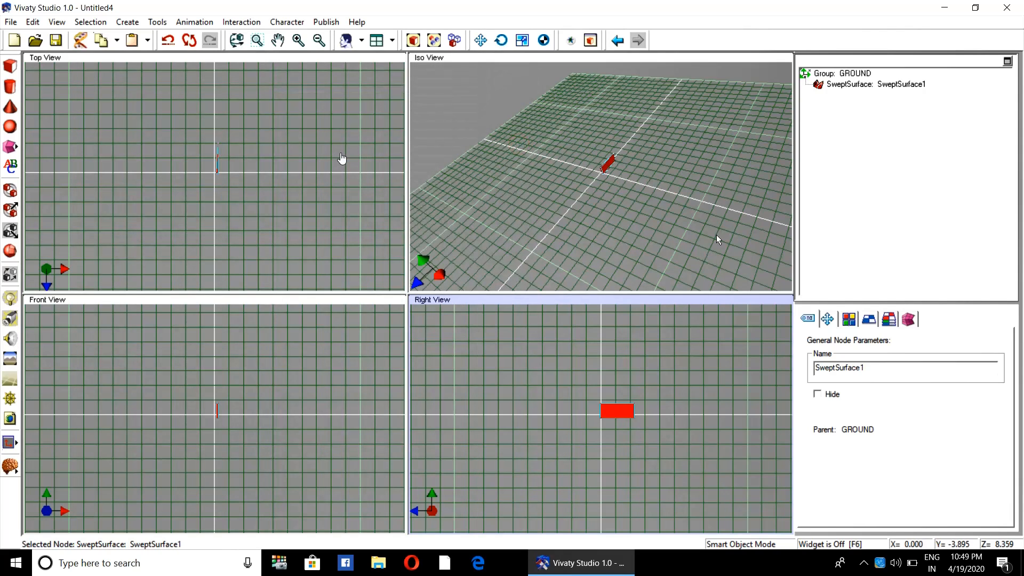
- Fit the swept surface in all four views and zoom out the Right, Front and Top views to examine its shape
left_click(275, 58)
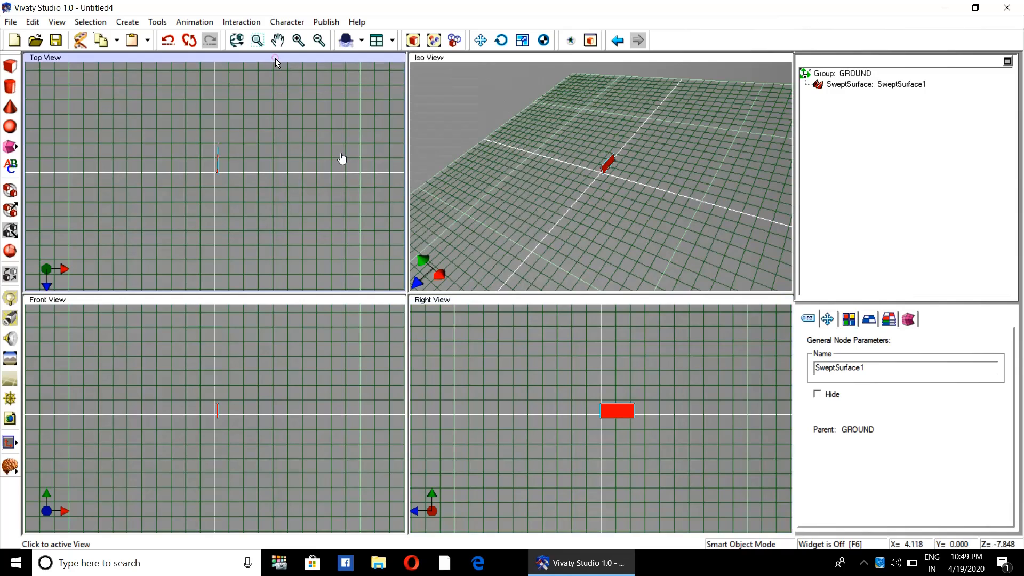
left_click(414, 40)
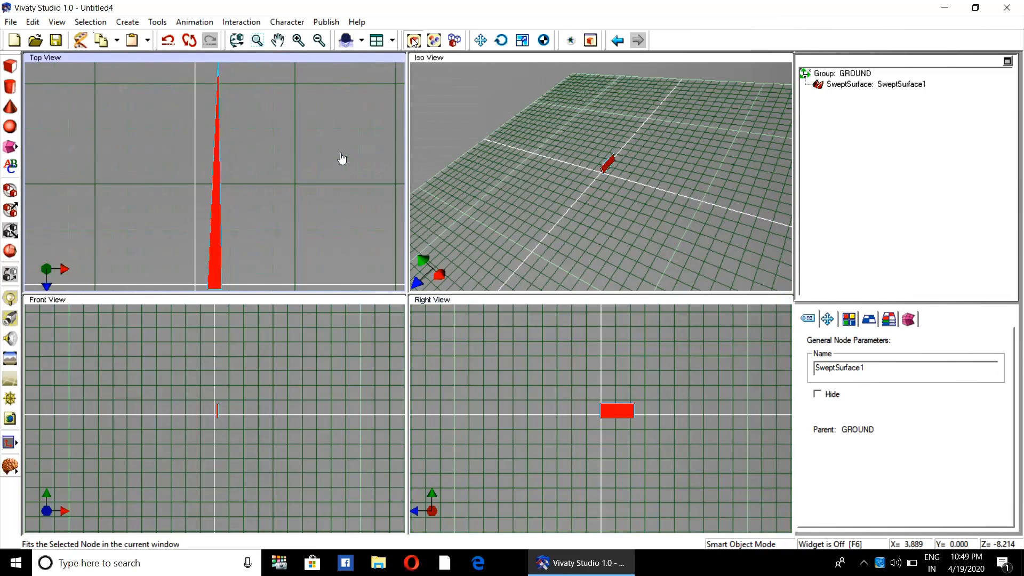
left_click(314, 300)
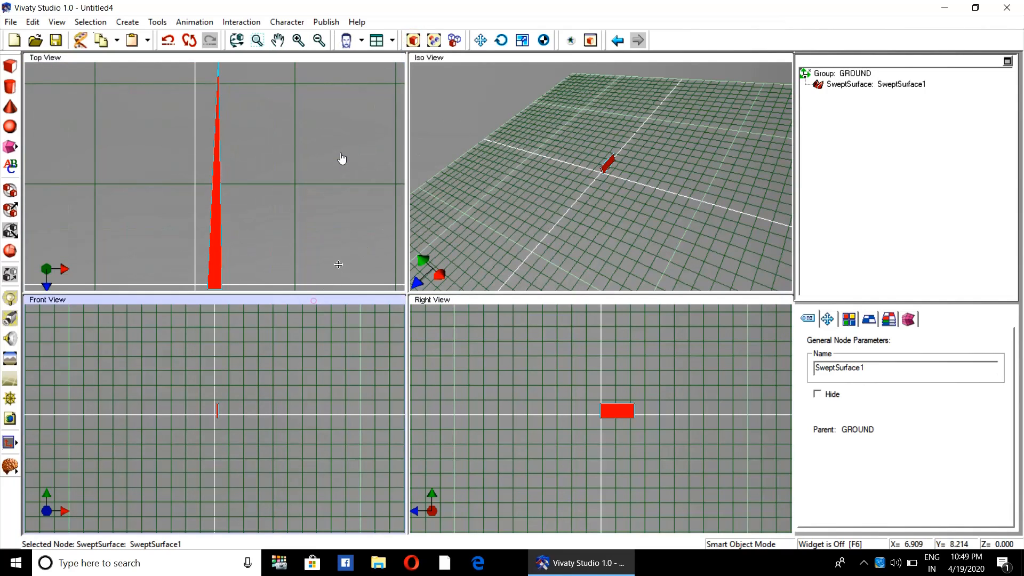
left_click(414, 40)
left_click(557, 56)
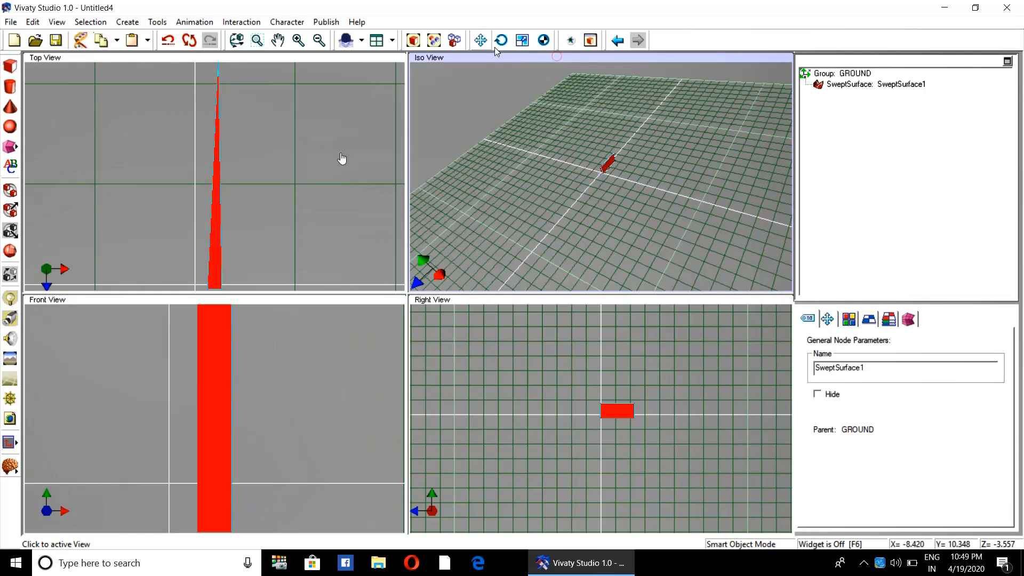
left_click(414, 41)
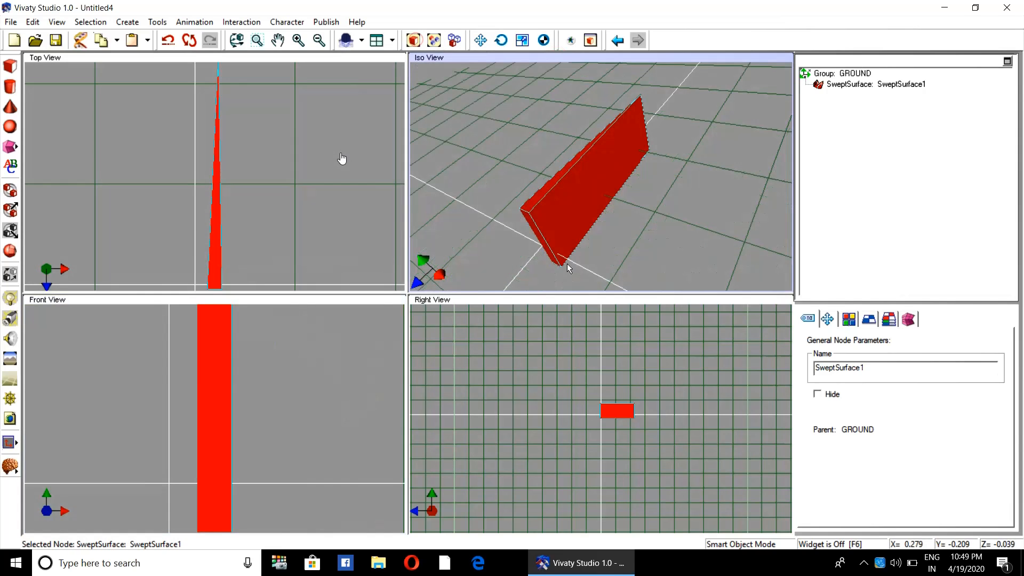
left_click(562, 304)
left_click(414, 40)
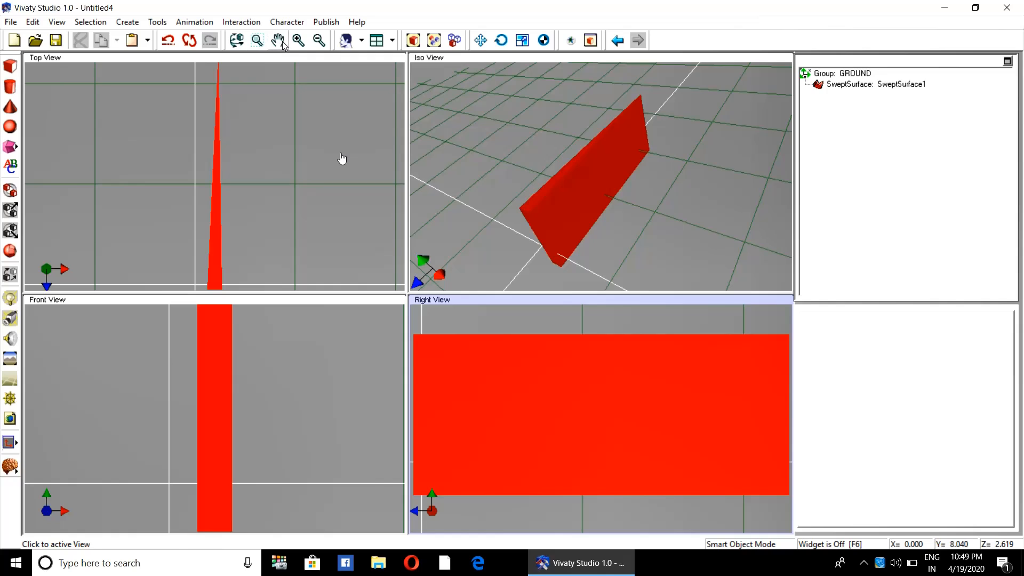
left_click(318, 40)
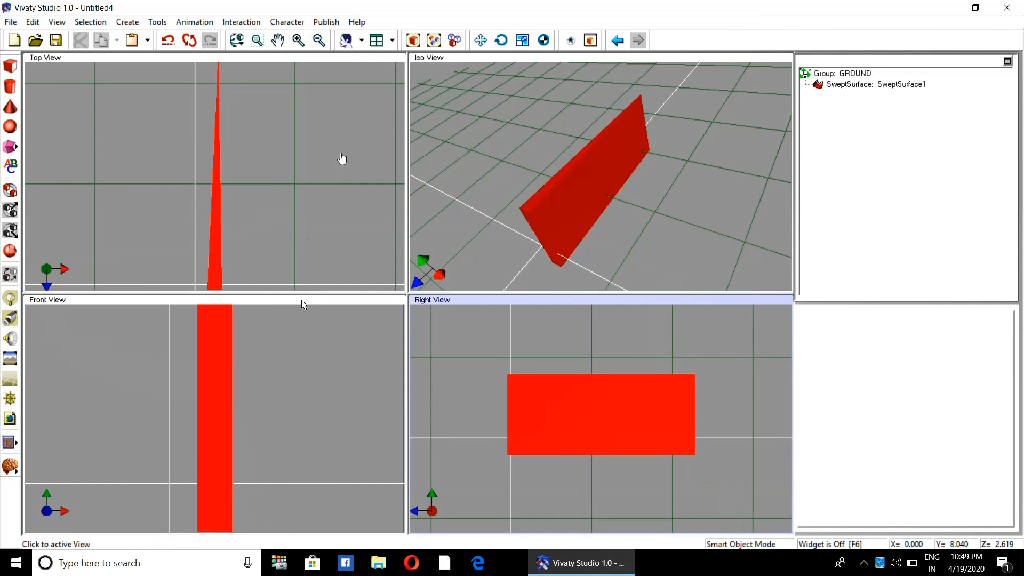
left_click(302, 299)
left_click(319, 41)
left_click(320, 55)
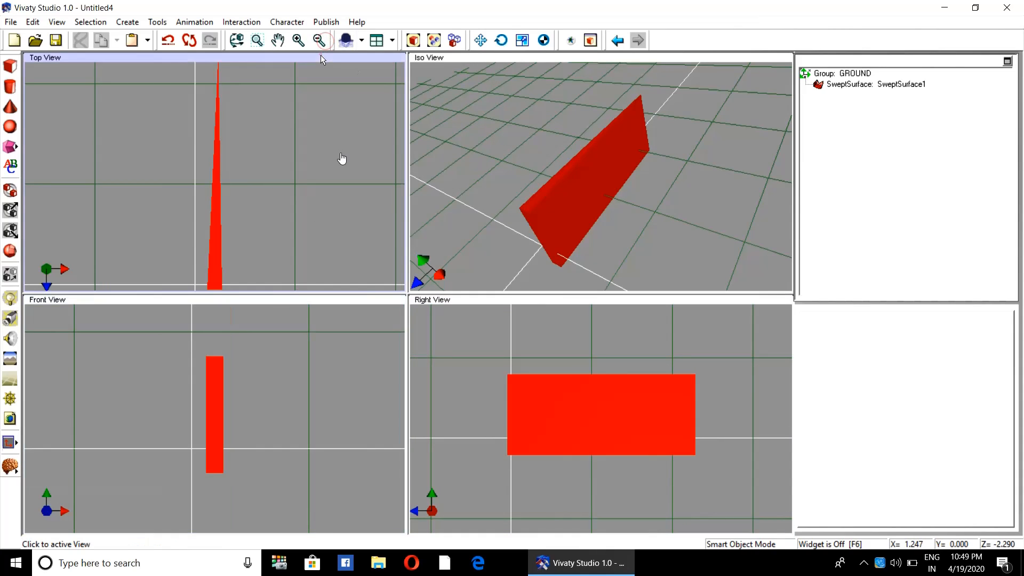
left_click(319, 40)
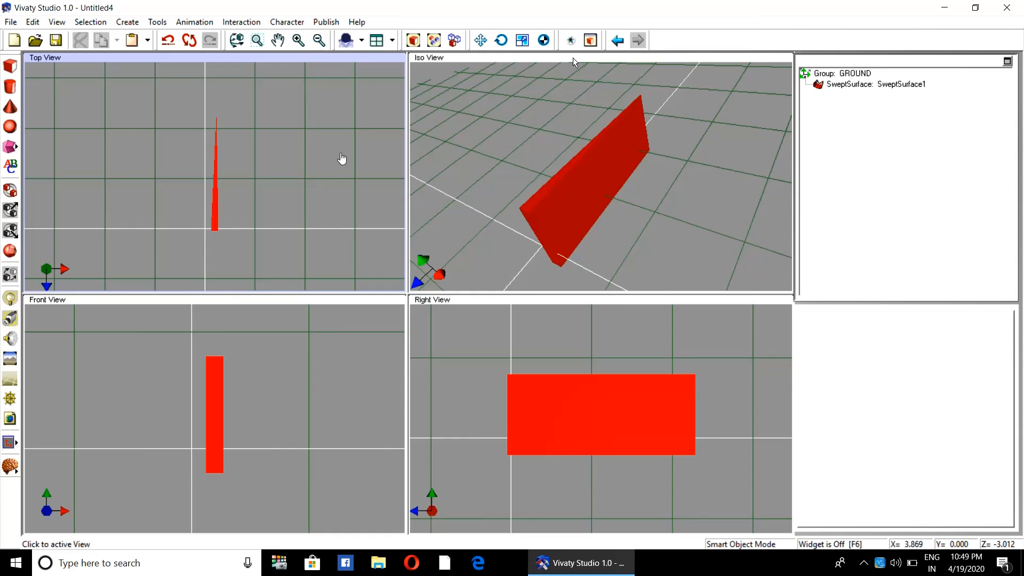
- Reset the swept surface's translation to zero on all axes
left_click(866, 85)
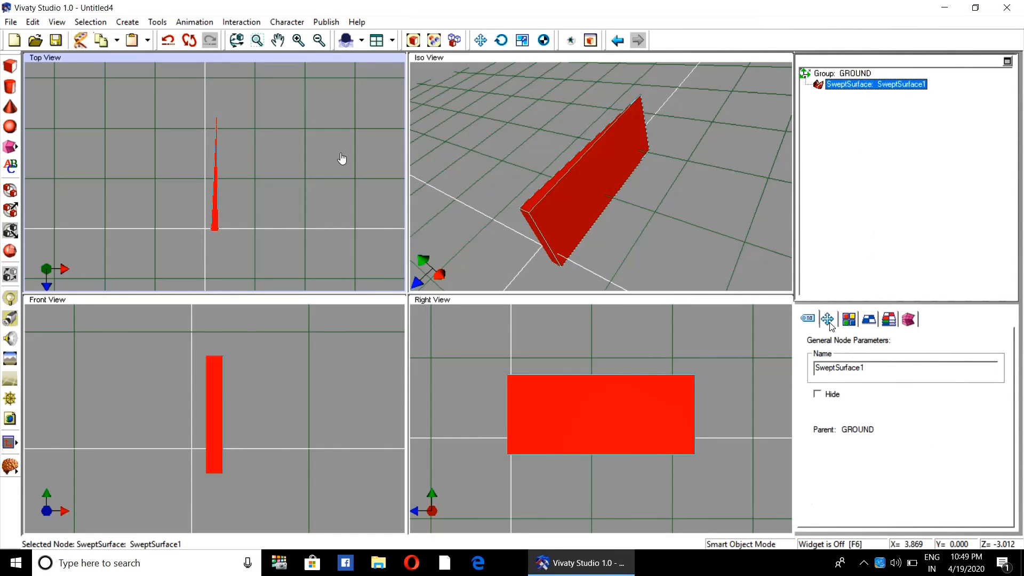
left_click(829, 321)
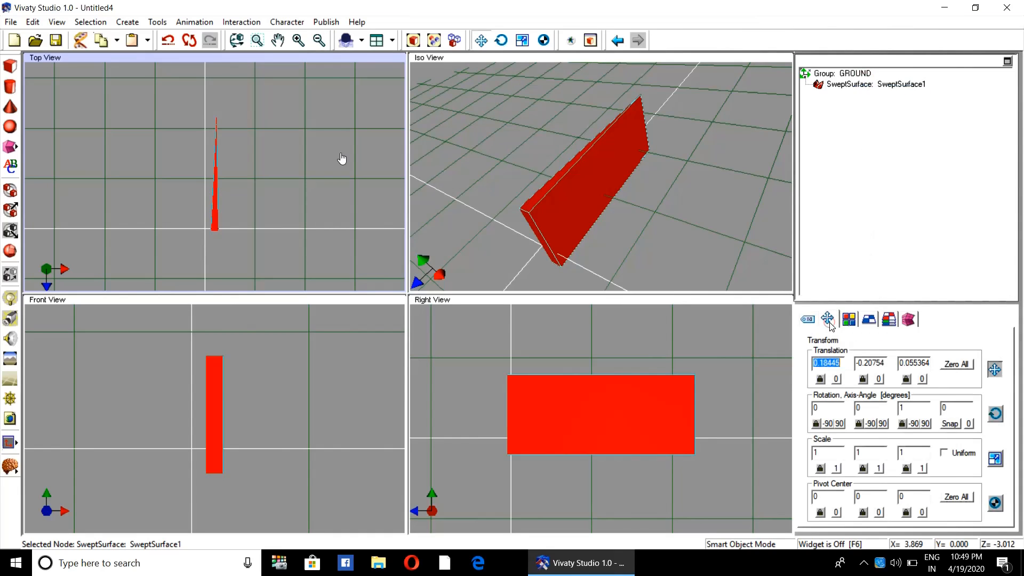
left_click(957, 364)
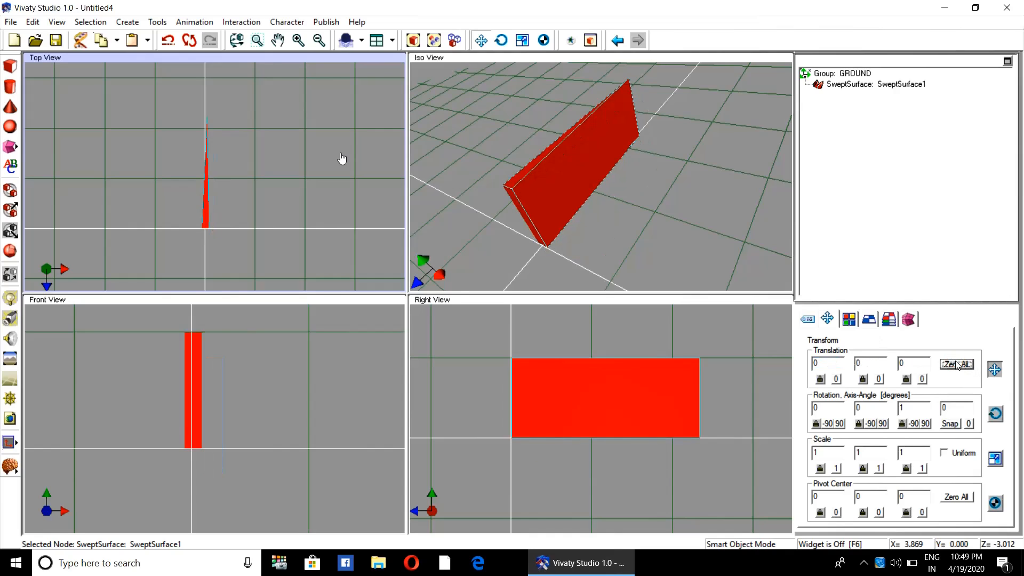
- Edit the swept surface's spine, set vertebra 0's Y translation to .95 to thin the shape, and leave spine editing
left_click(910, 322)
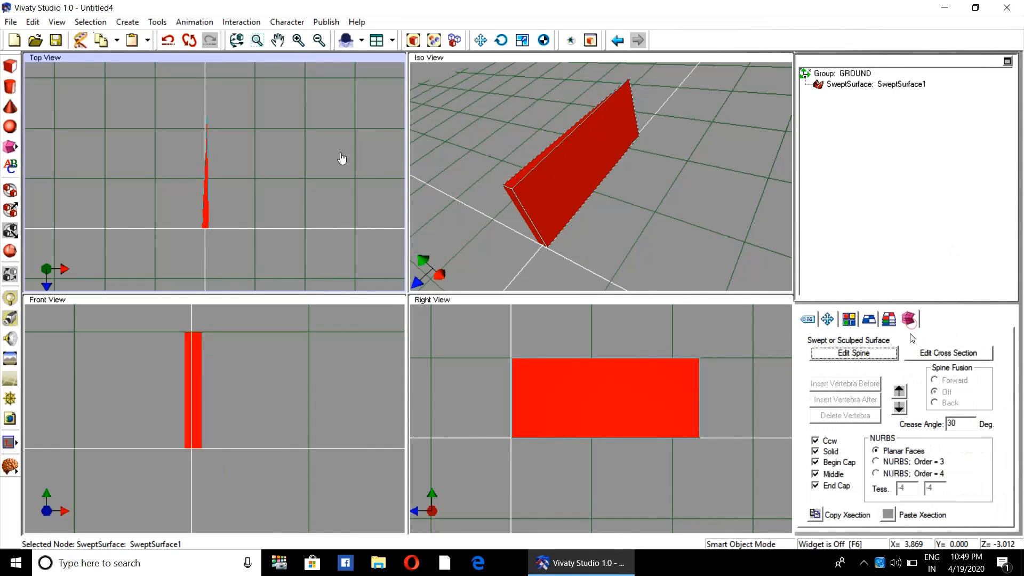
left_click(864, 356)
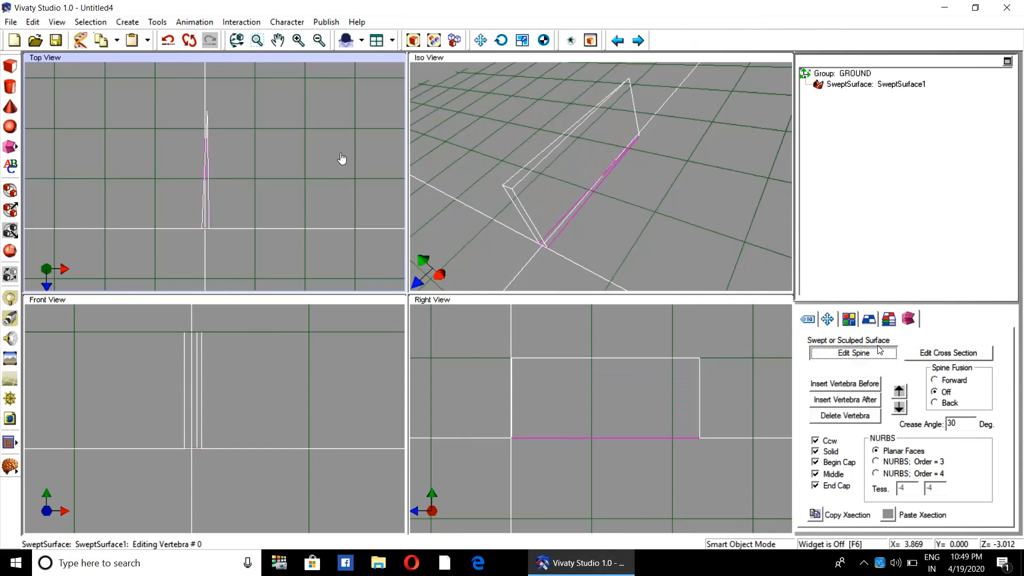
left_click(827, 319)
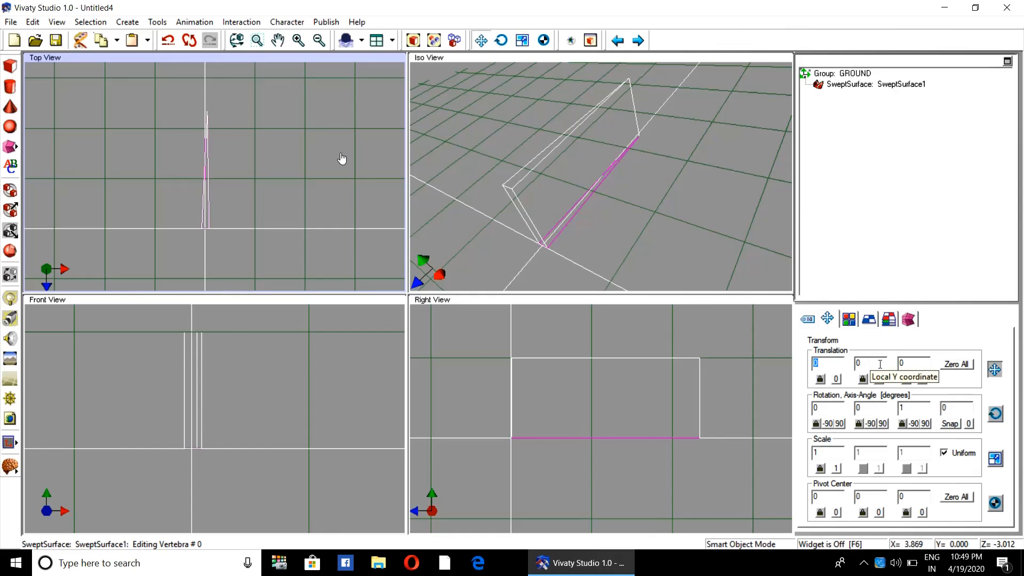
left_click(880, 364)
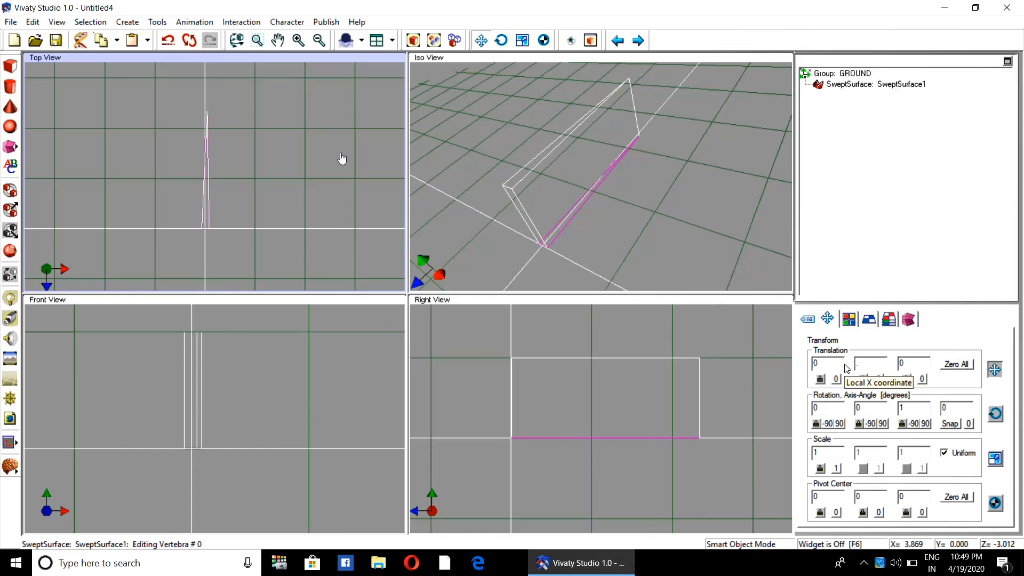
key("Return")
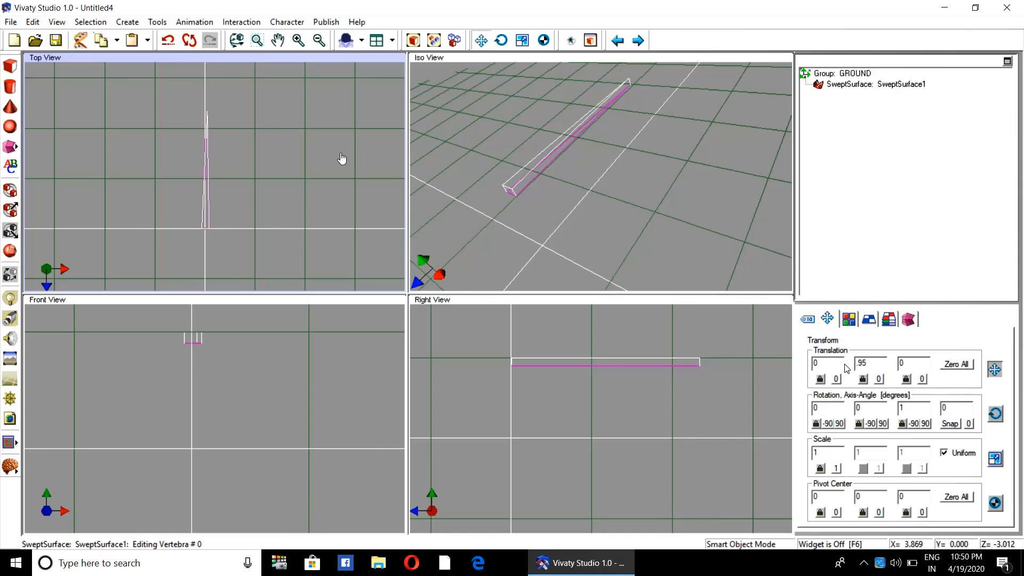
key("Return")
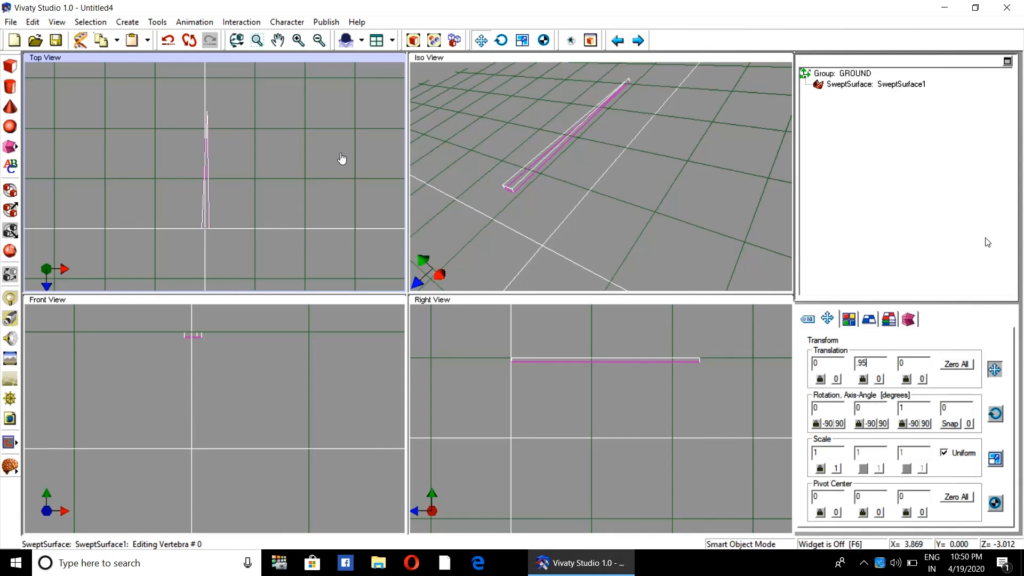
left_click(908, 319)
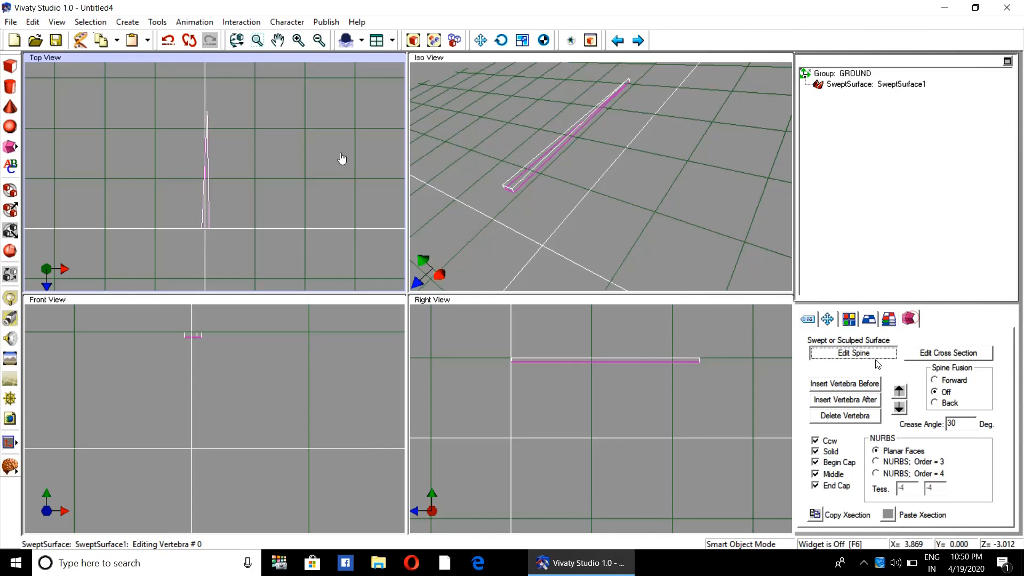
left_click(856, 353)
left_click(719, 213)
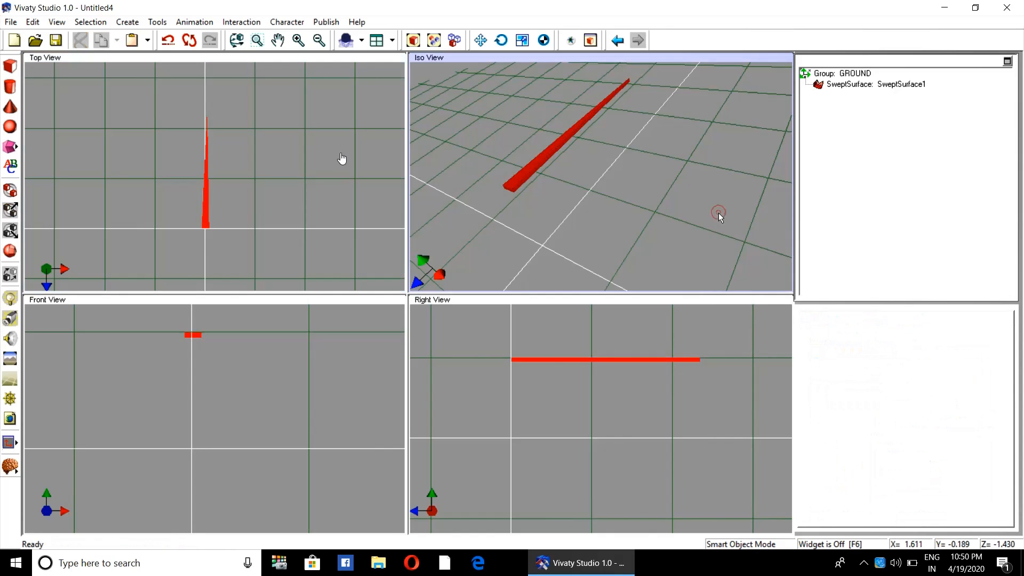
- Set the thinned swept surface's Y translation to -1 to lower it to the grid plane
left_click(848, 85)
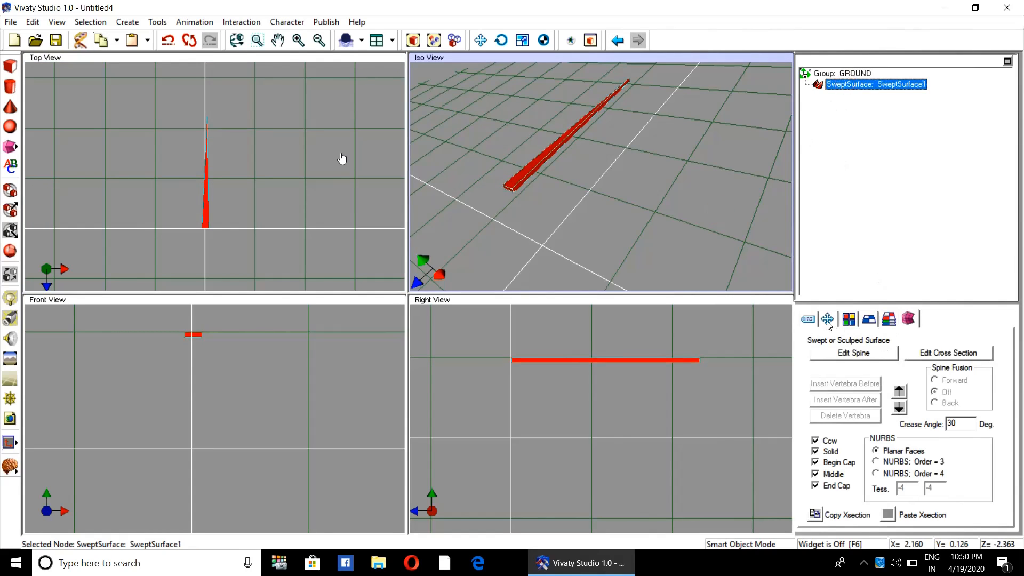
left_click(827, 318)
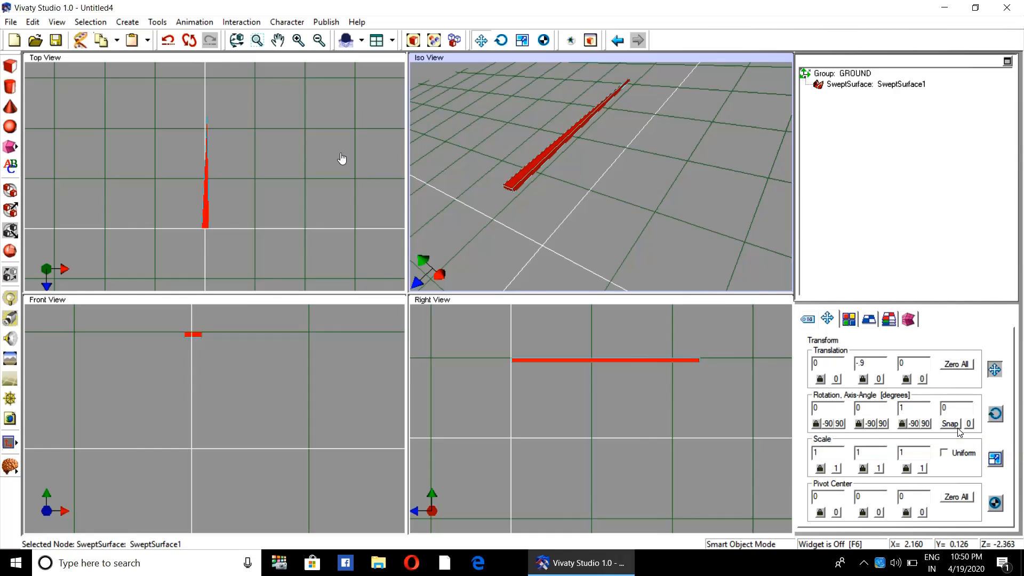
key("Return")
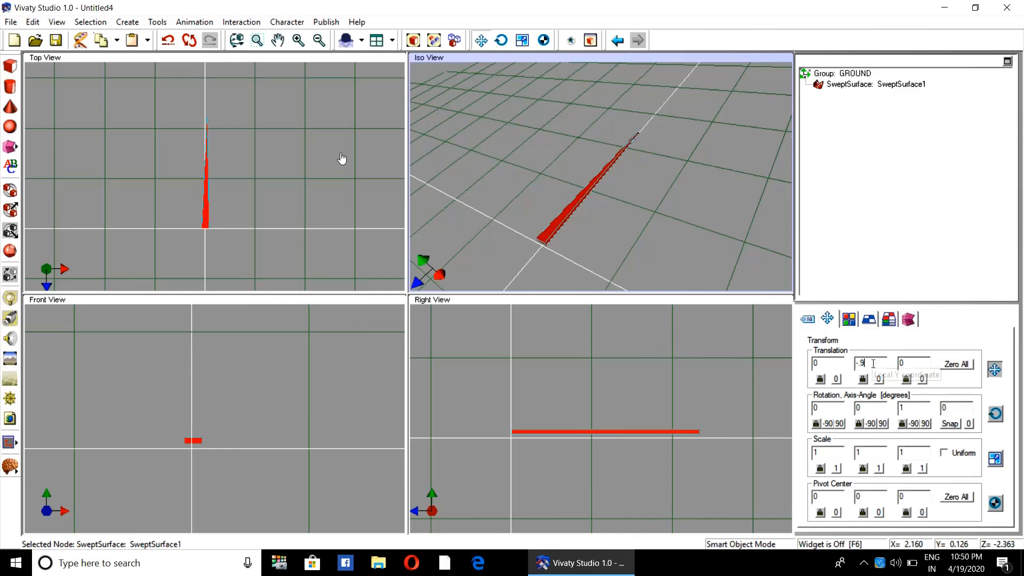
left_click_drag(873, 364, 829, 364)
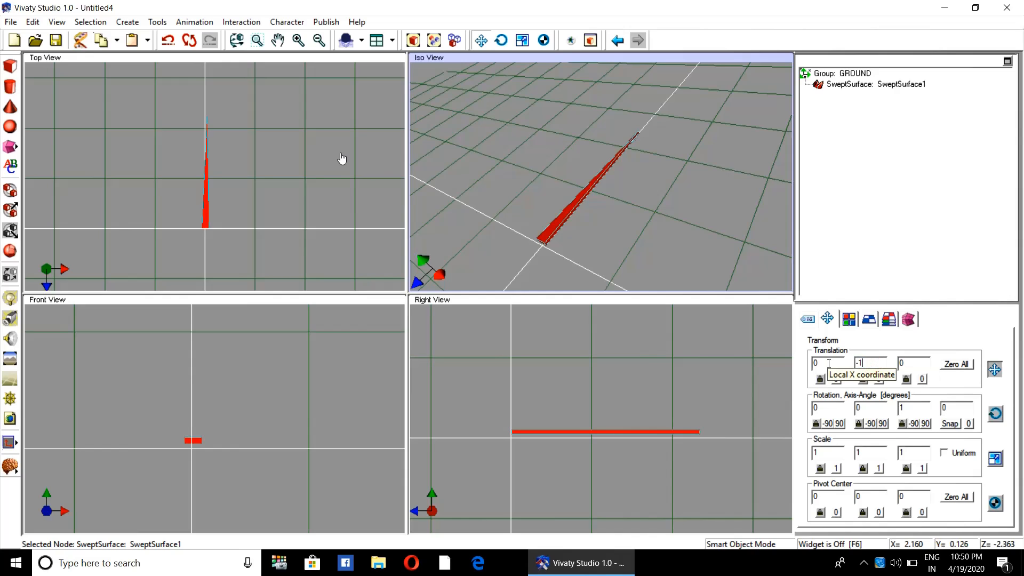
type("-1")
key("Return")
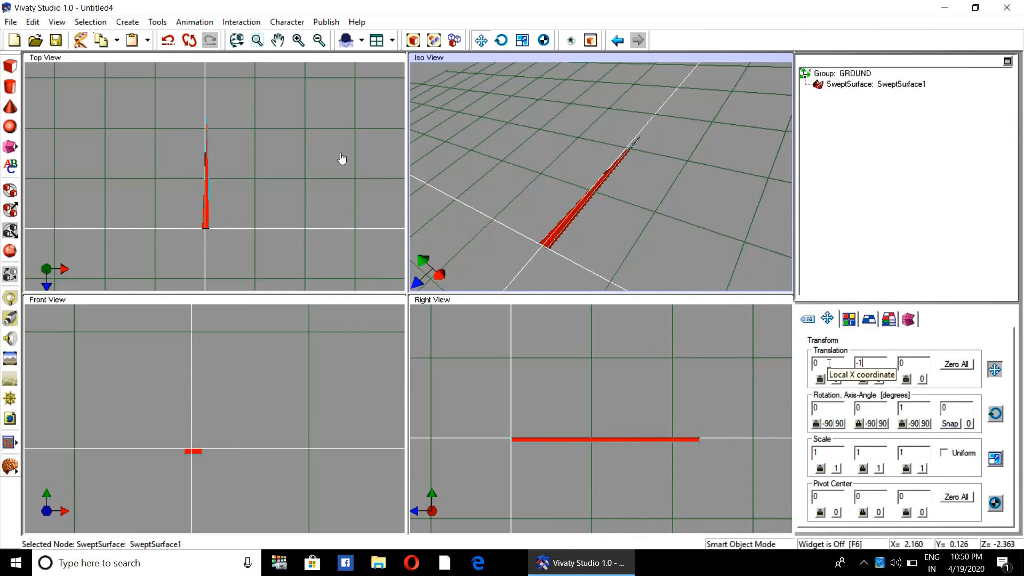
left_click(725, 229)
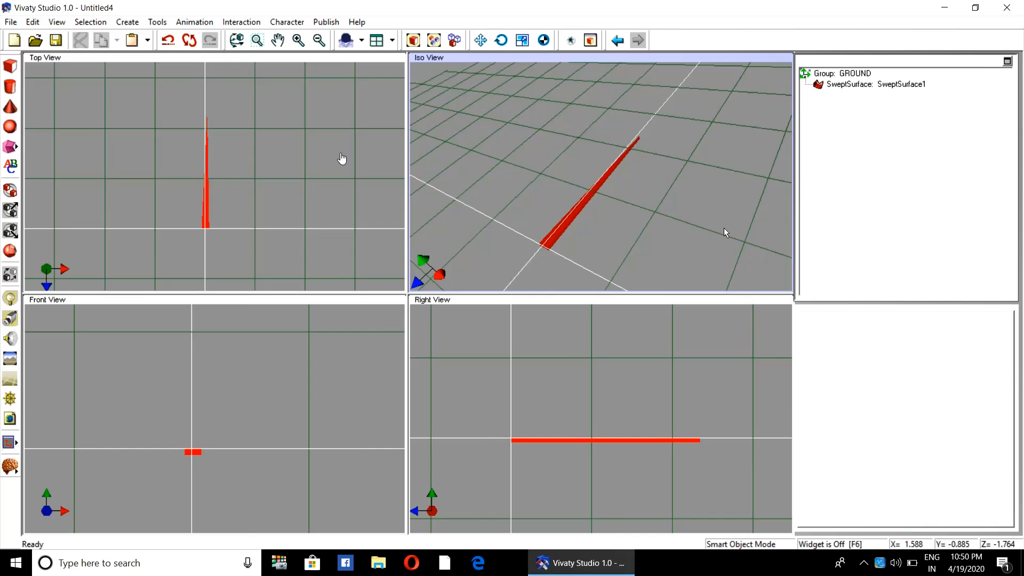
- Try 90-degree rotations of the swept surface about its local Y, X and Z axes, reversing each one
left_click(853, 84)
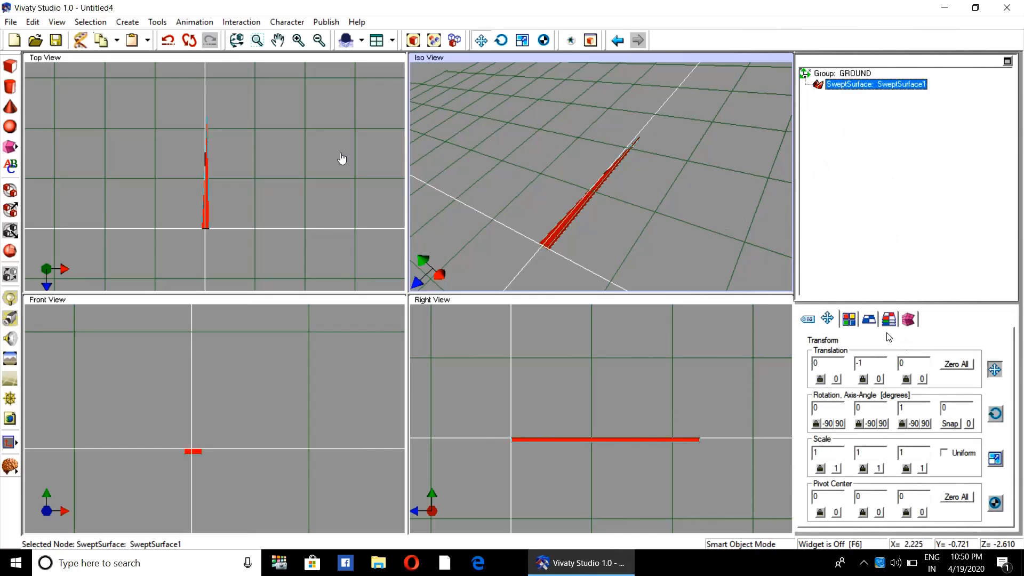
left_click(884, 423)
left_click(871, 424)
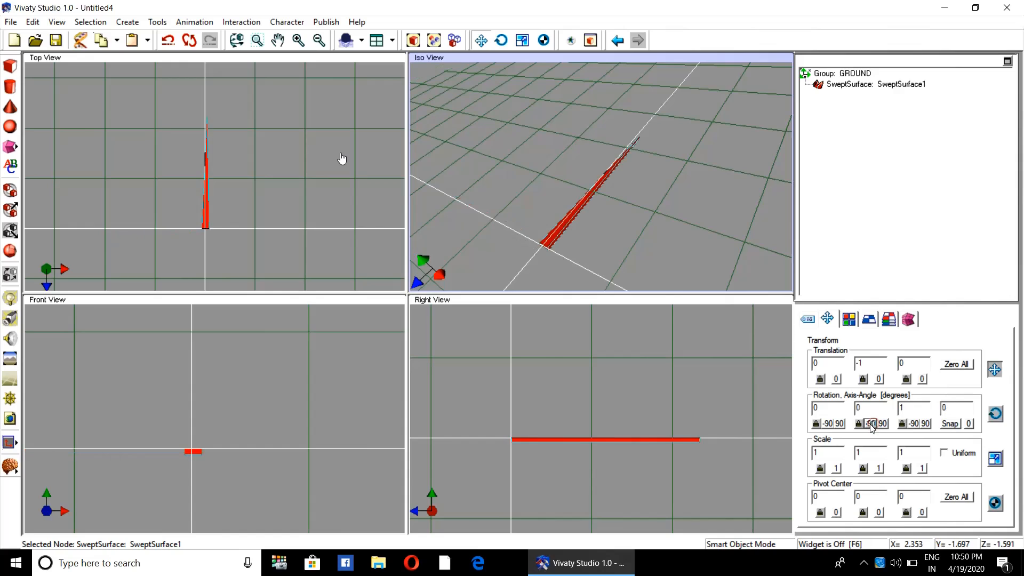
left_click(839, 423)
left_click(826, 423)
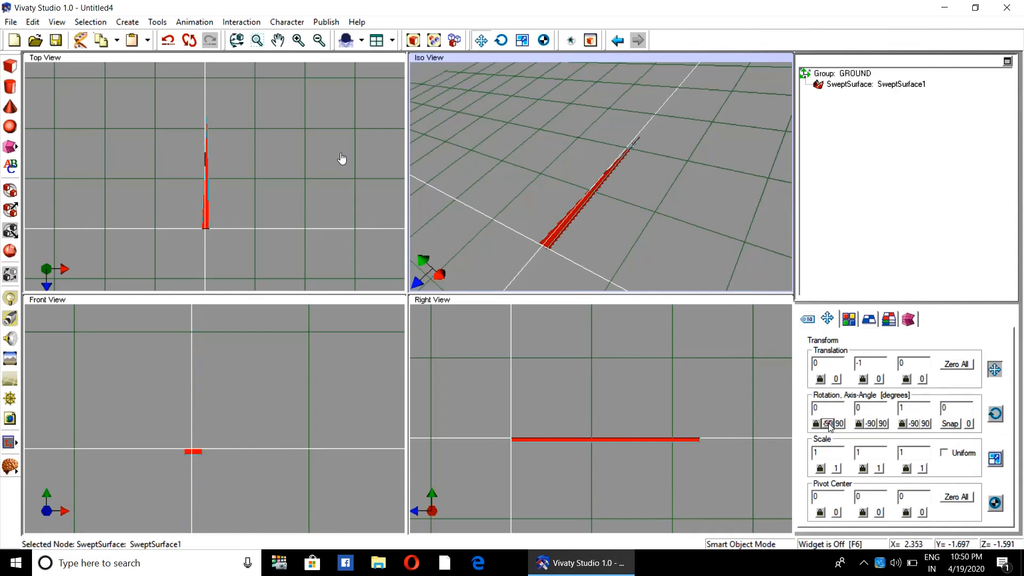
left_click(925, 424)
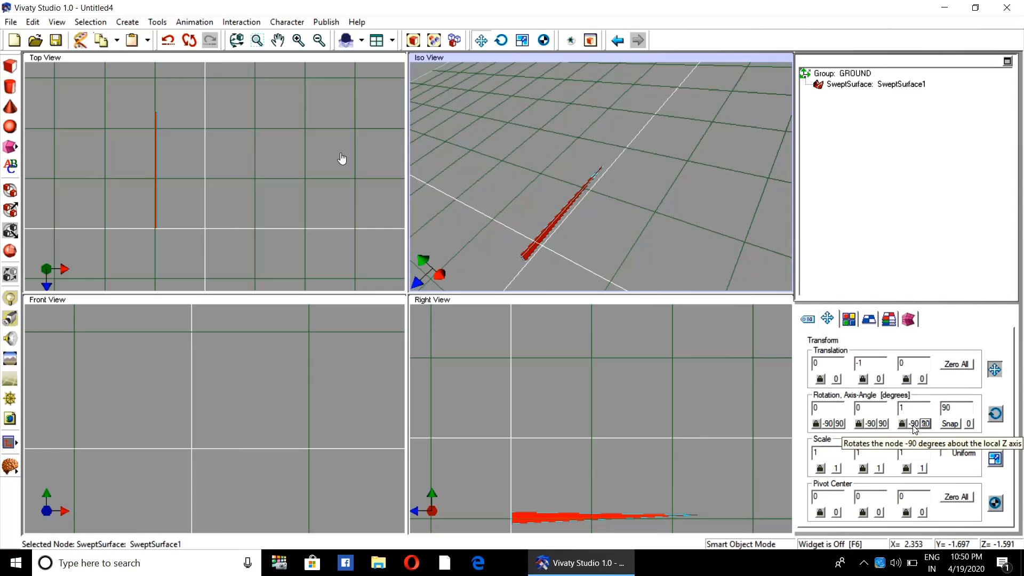
left_click(914, 424)
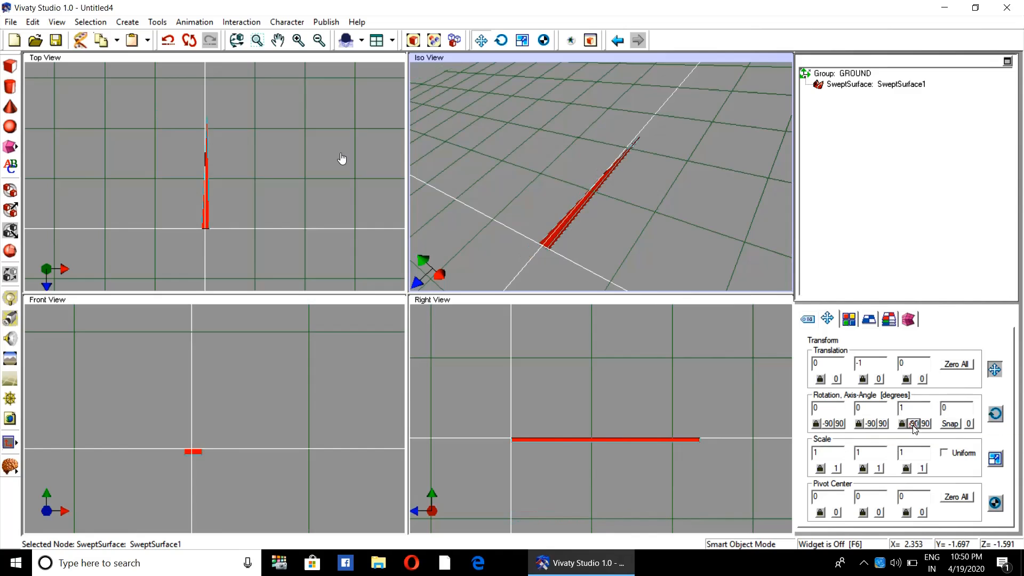
- Set the swept surface's rotation angle to 90 degrees about the Z axis
double_click(954, 408)
key("Return")
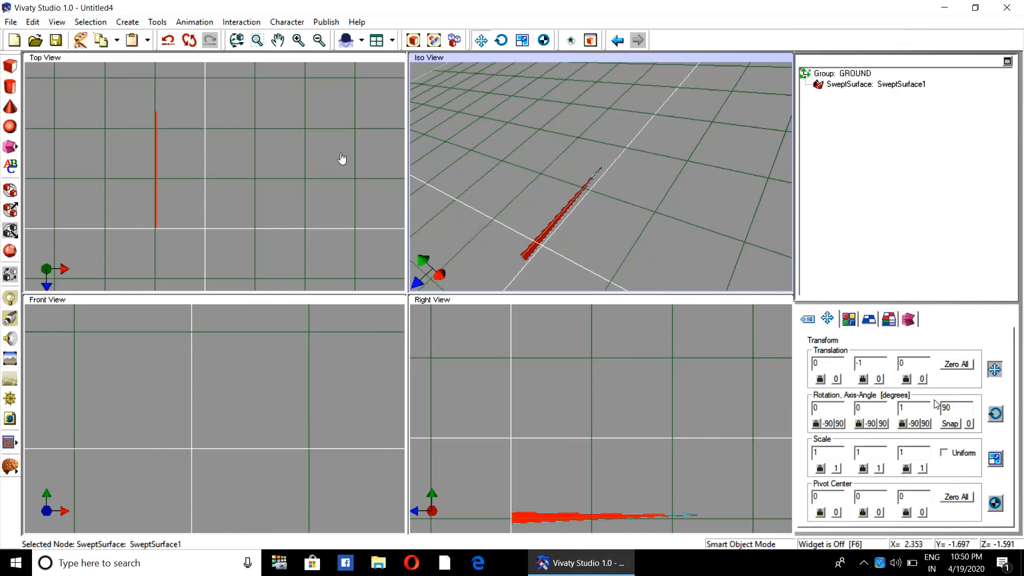
- Reset the swept surface's rotation to 0 and rotate it 90 degrees about its X axis to stand it upright
left_click(968, 424)
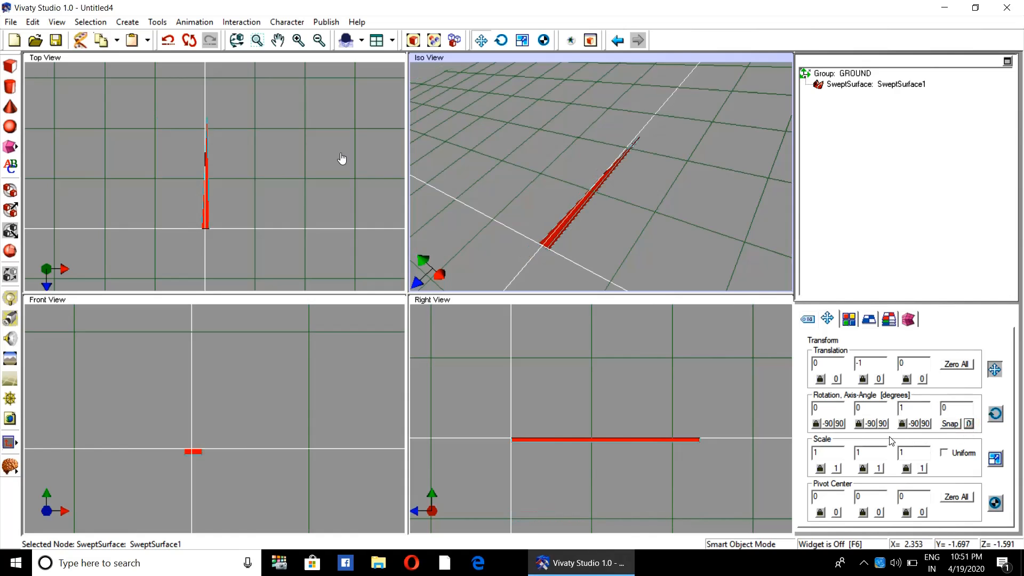
left_click(870, 424)
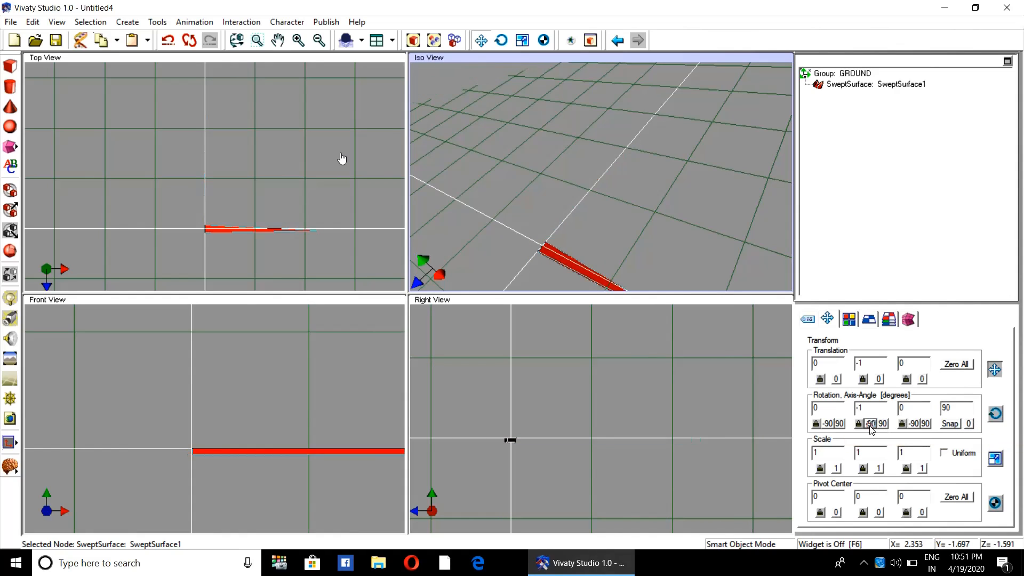
left_click(882, 423)
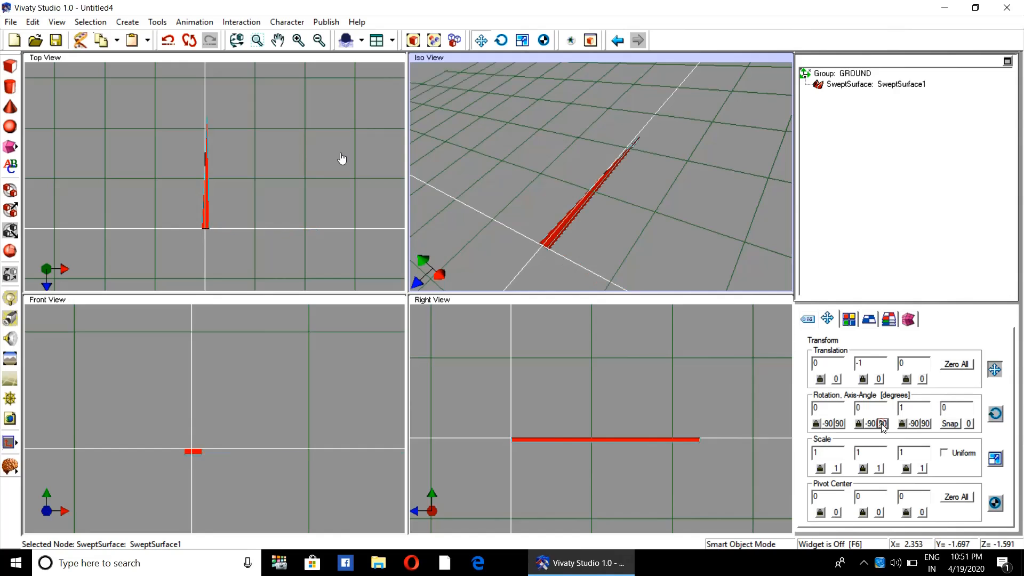
left_click(840, 424)
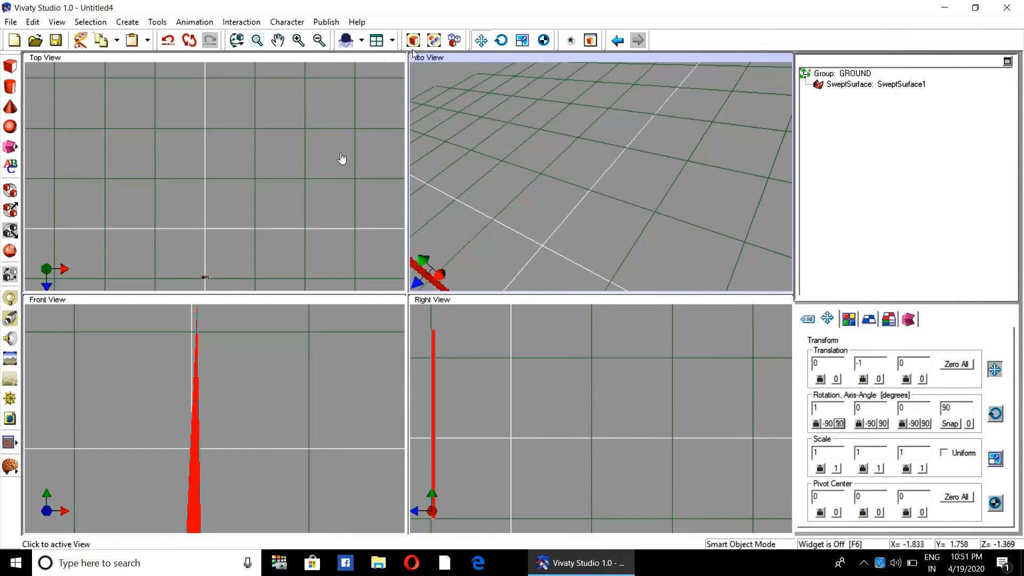
left_click(277, 40)
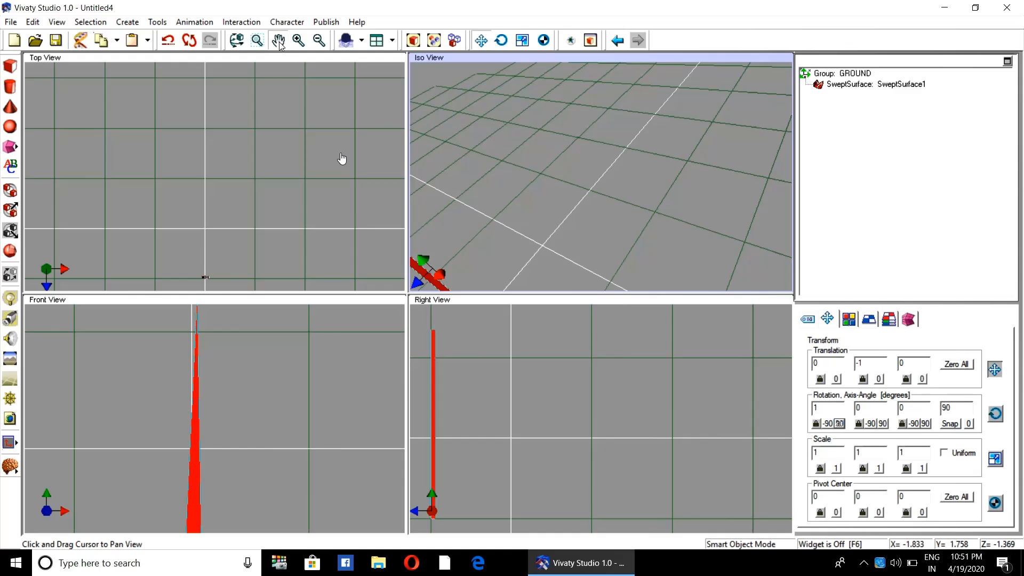
left_click_drag(523, 218, 619, 161)
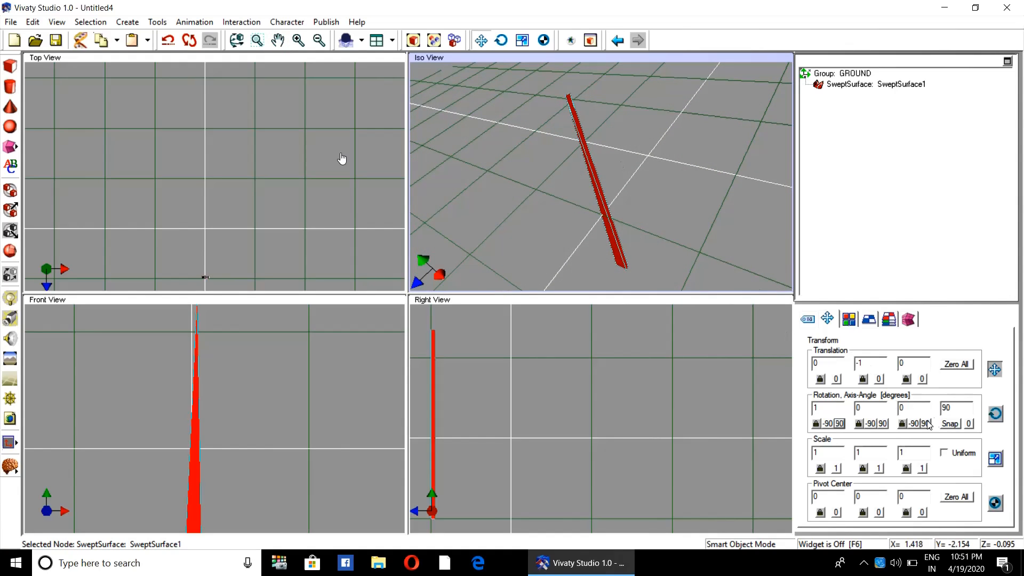
- Zero the swept surface's translation, move it in the Right View to the origin at about Y -0.025, Z -0.95, and deselect it
left_click(827, 318)
left_click(956, 364)
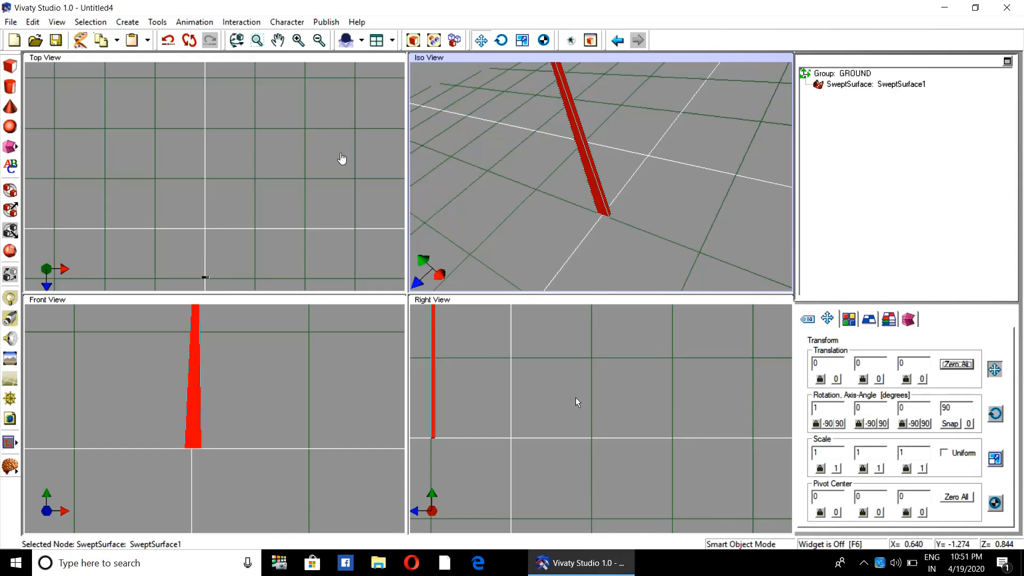
left_click_drag(574, 397, 644, 398)
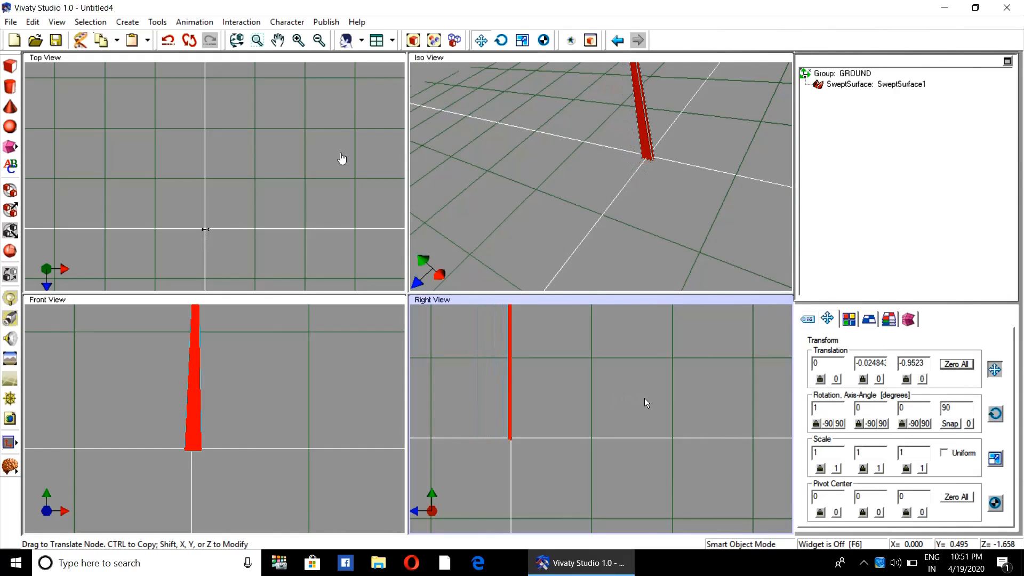
left_click(626, 231)
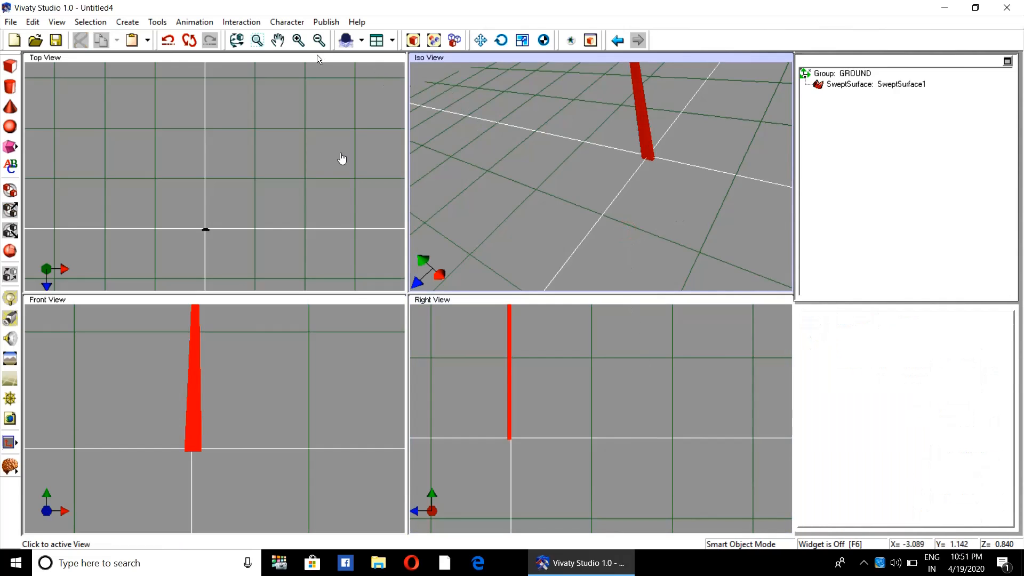
- Frame the whole swept surface in the Iso, Front and Right views and zoom the Top View in on its base to examine its placement
left_click(324, 43)
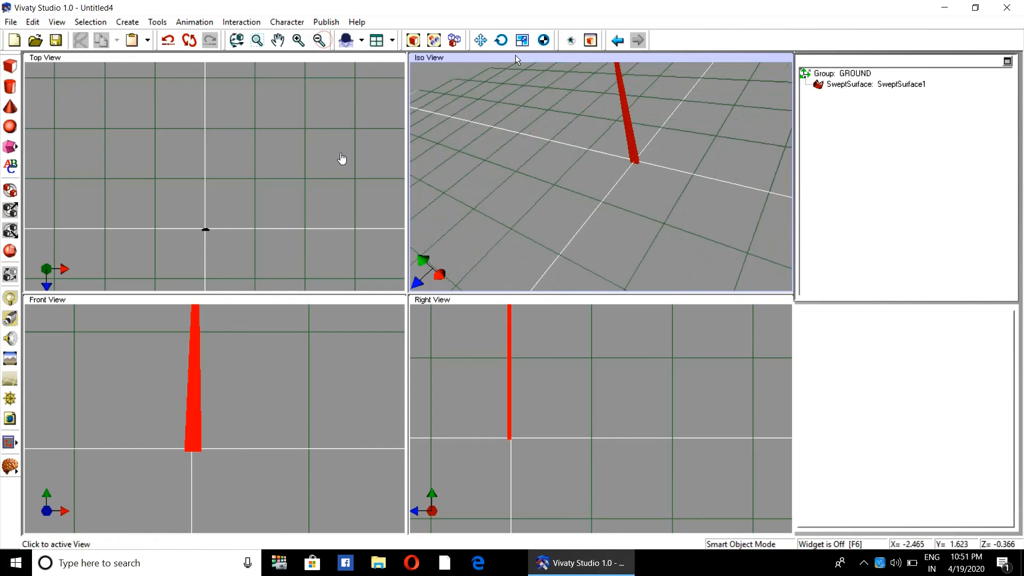
left_click(415, 42)
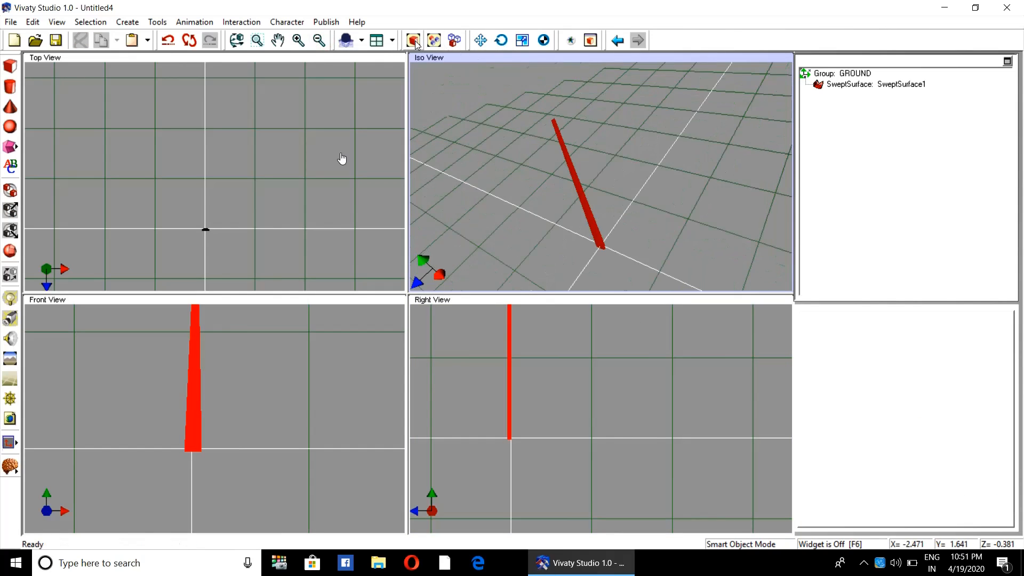
left_click(282, 58)
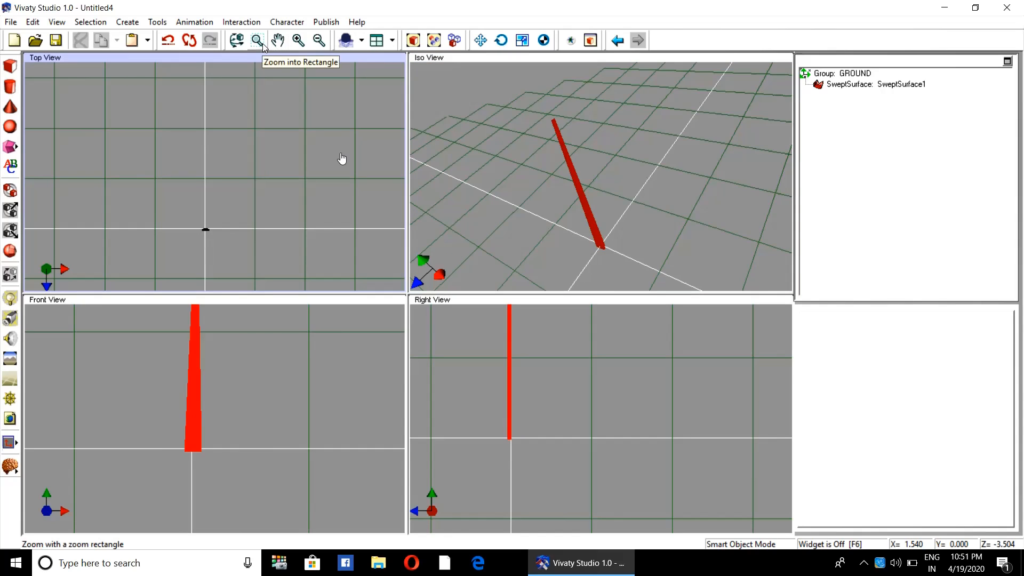
left_click(413, 40)
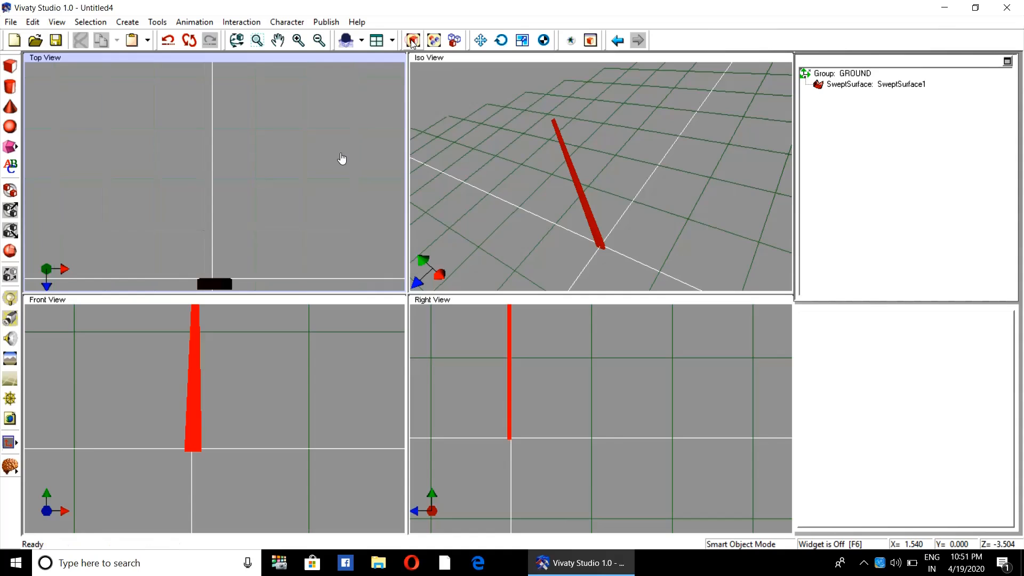
left_click(257, 40)
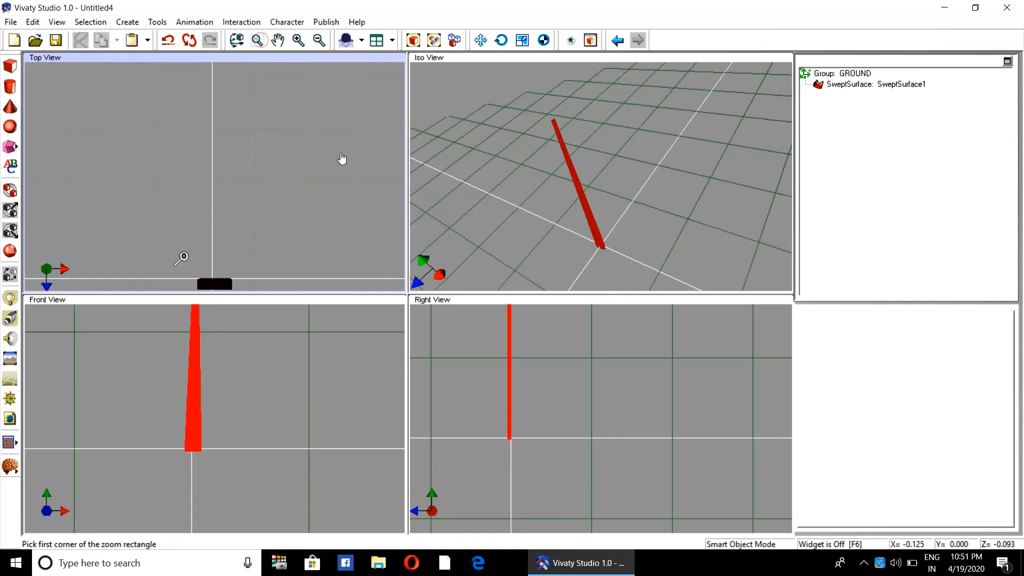
left_click_drag(180, 261, 244, 297)
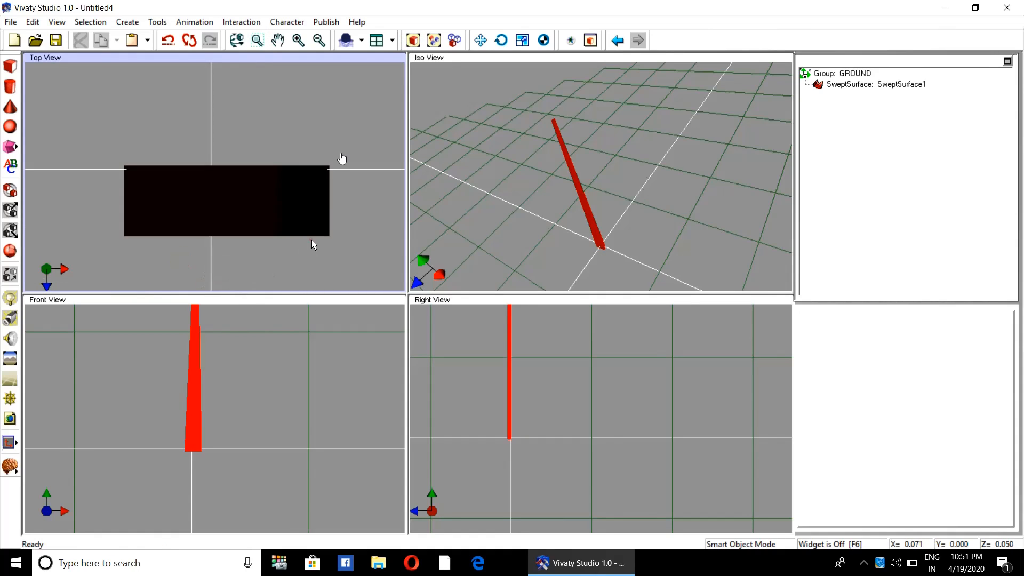
left_click(222, 302)
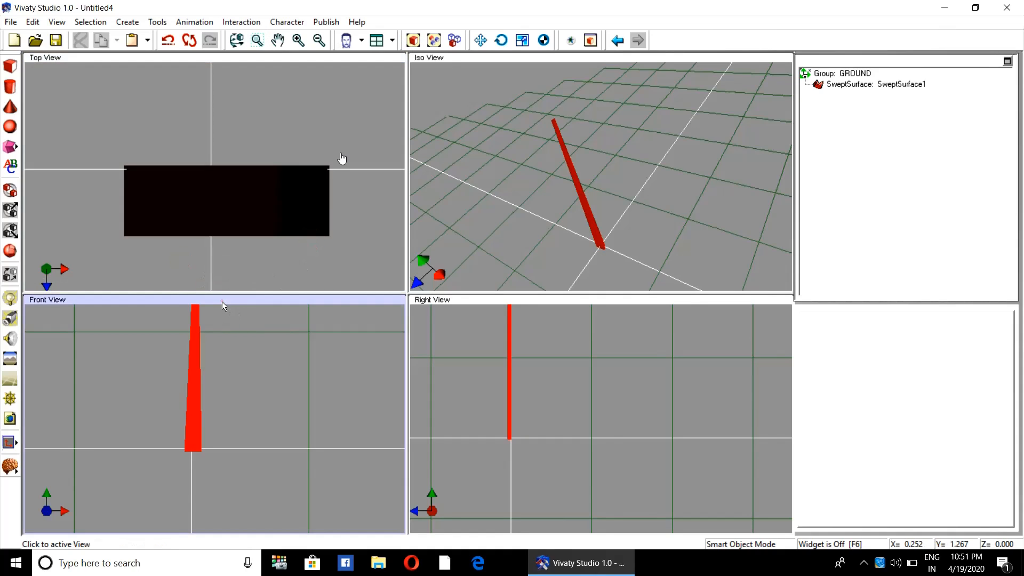
left_click(413, 40)
left_click(561, 299)
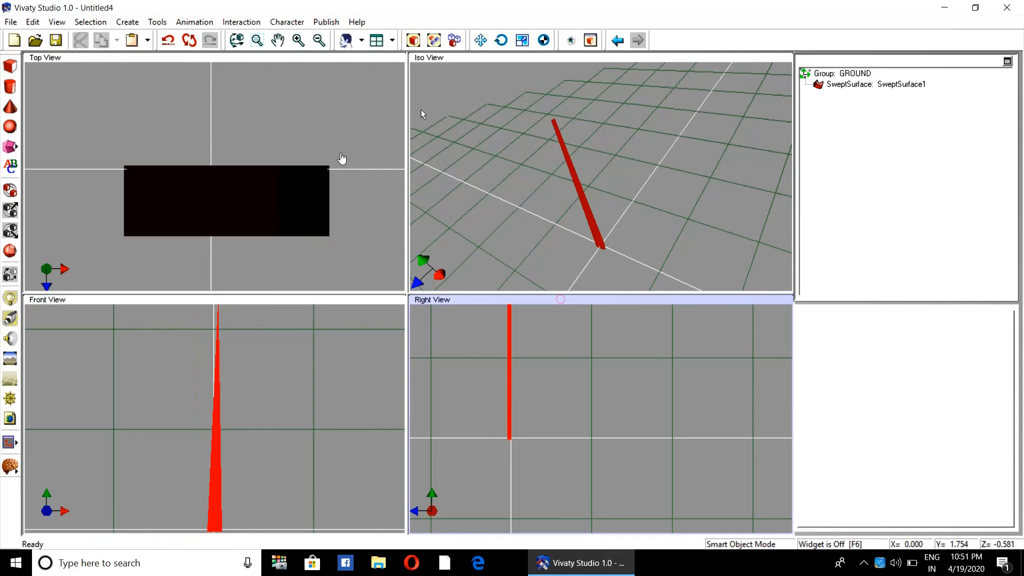
left_click(413, 40)
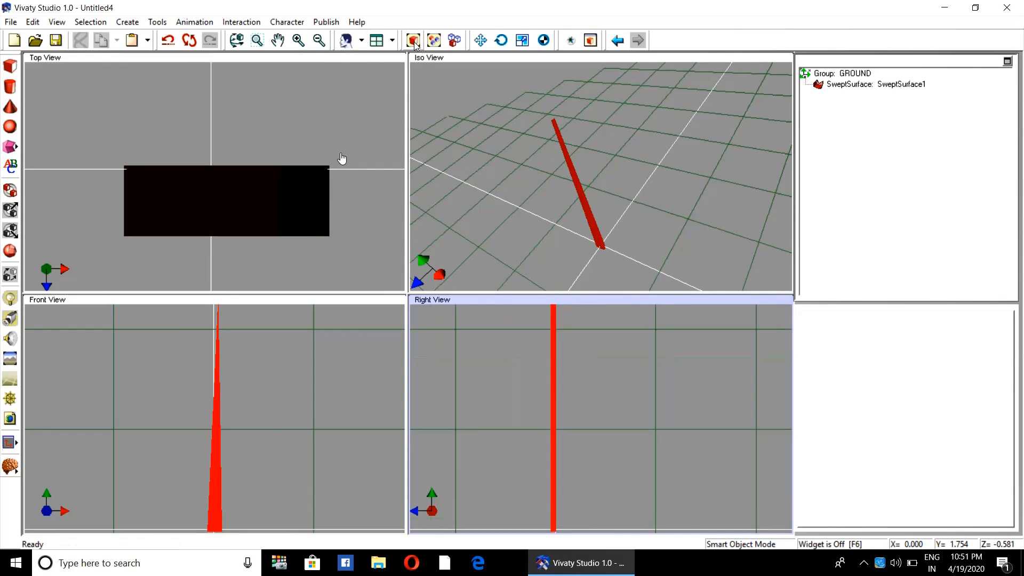
left_click(271, 301)
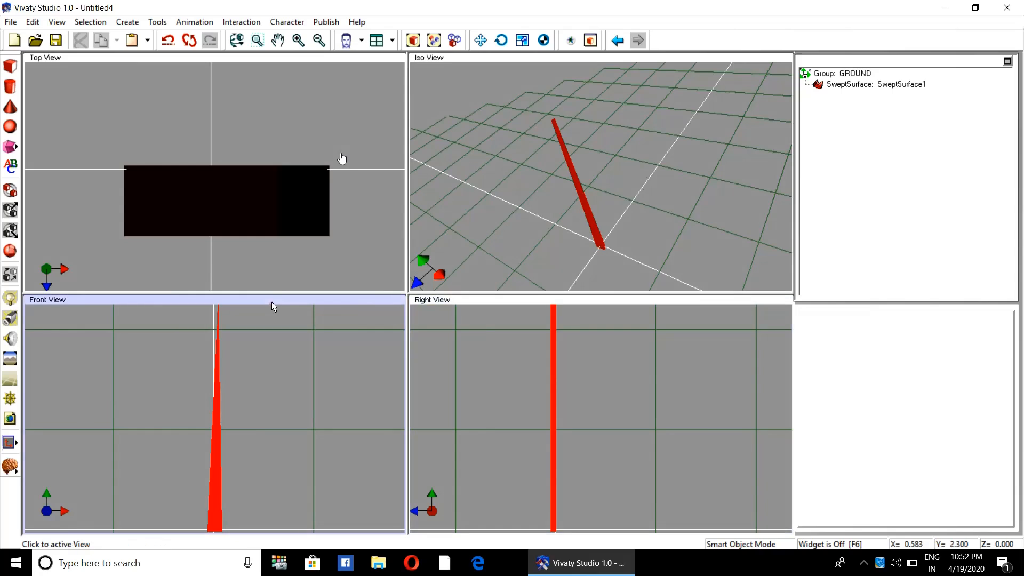
left_click(319, 45)
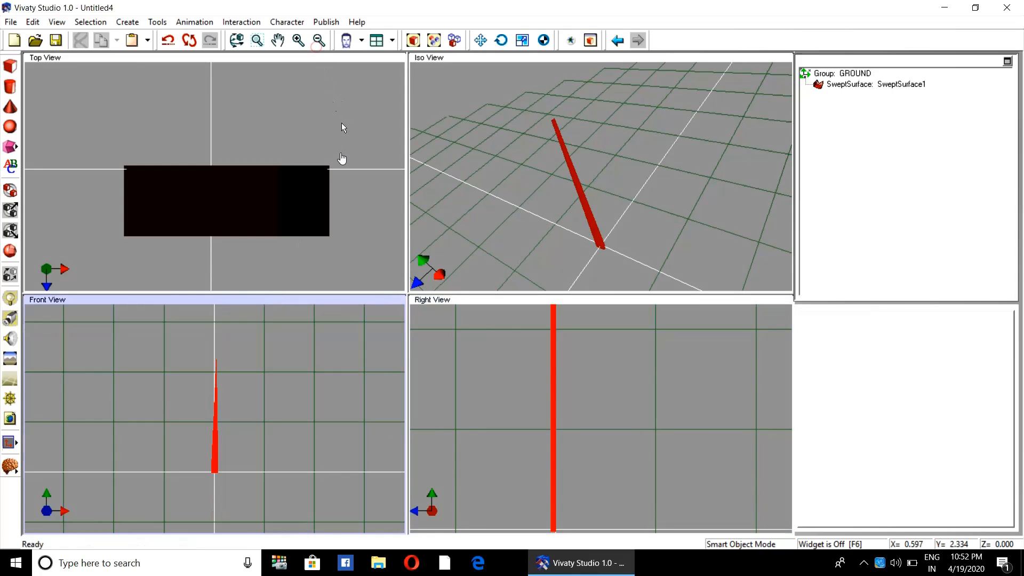
left_click(527, 302)
left_click(318, 40)
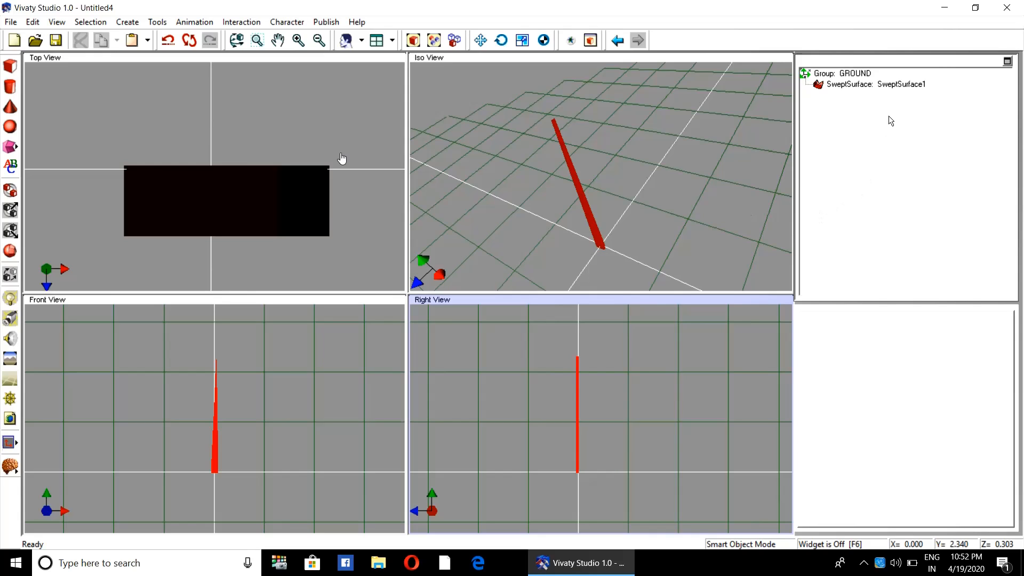
- Rename the swept surface as MINUTEHAND and deselect it
left_click(888, 85)
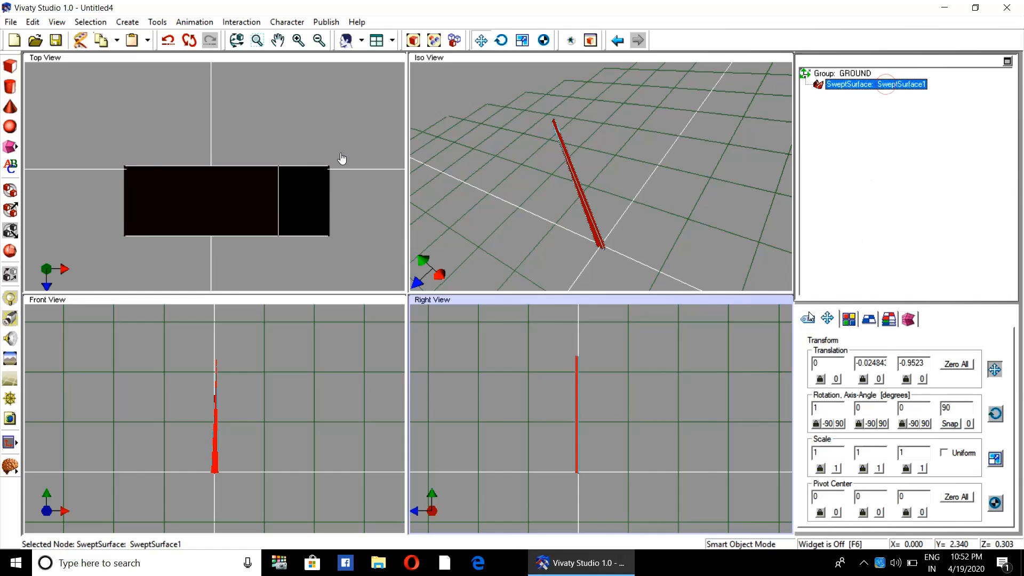
left_click(807, 319)
double_click(886, 369)
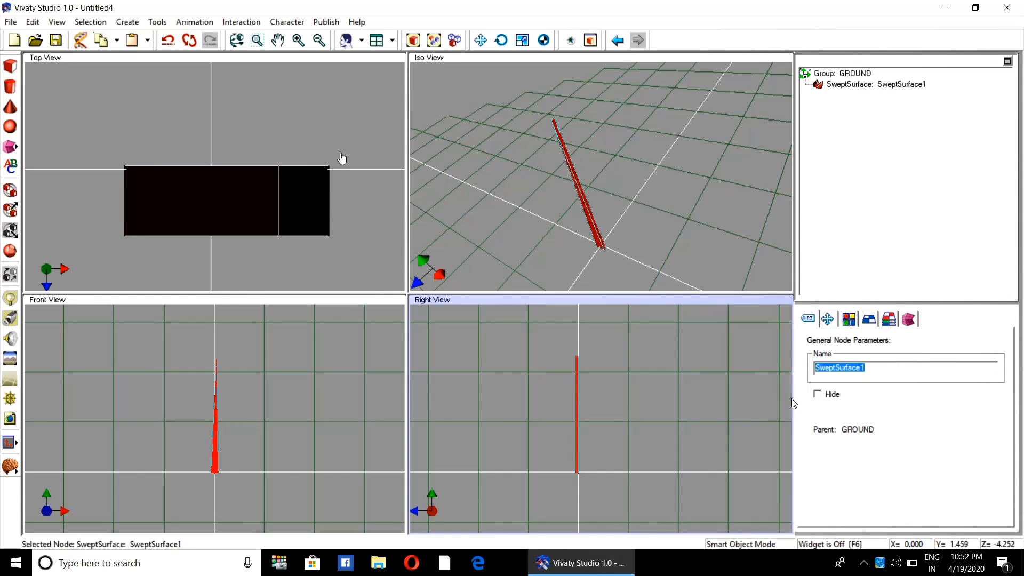
type("MINUTEHAND")
key("Return")
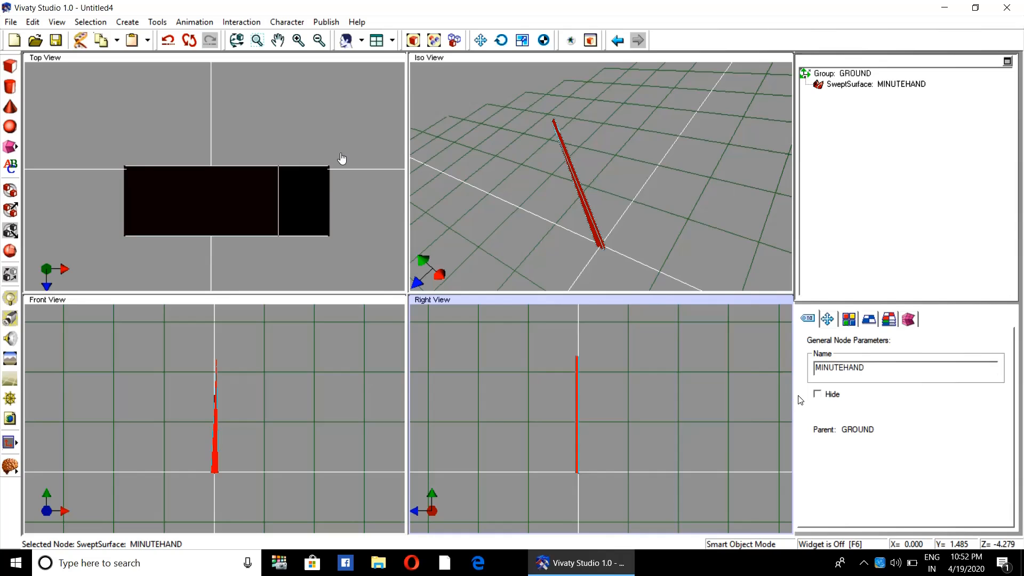
left_click(739, 146)
left_click(739, 157)
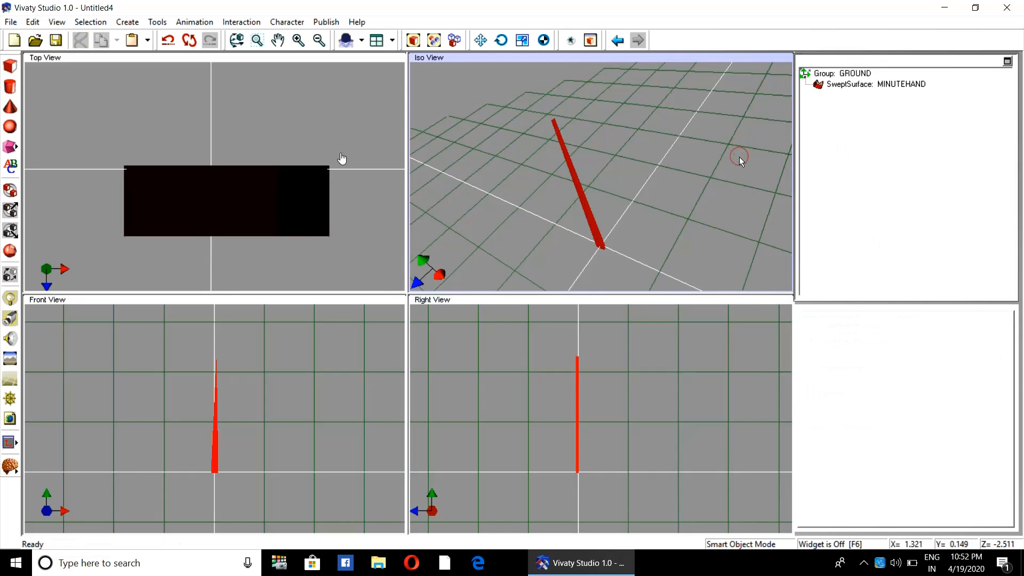
- Duplicate the MINUTEHAND swept surface and give the copy the Yellow material
left_click(874, 87)
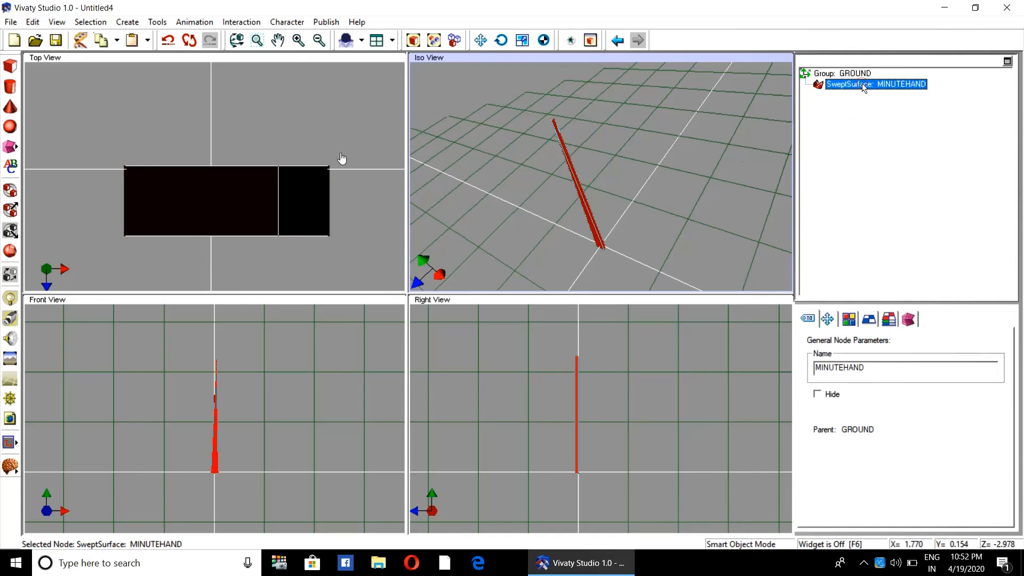
right_click(864, 87)
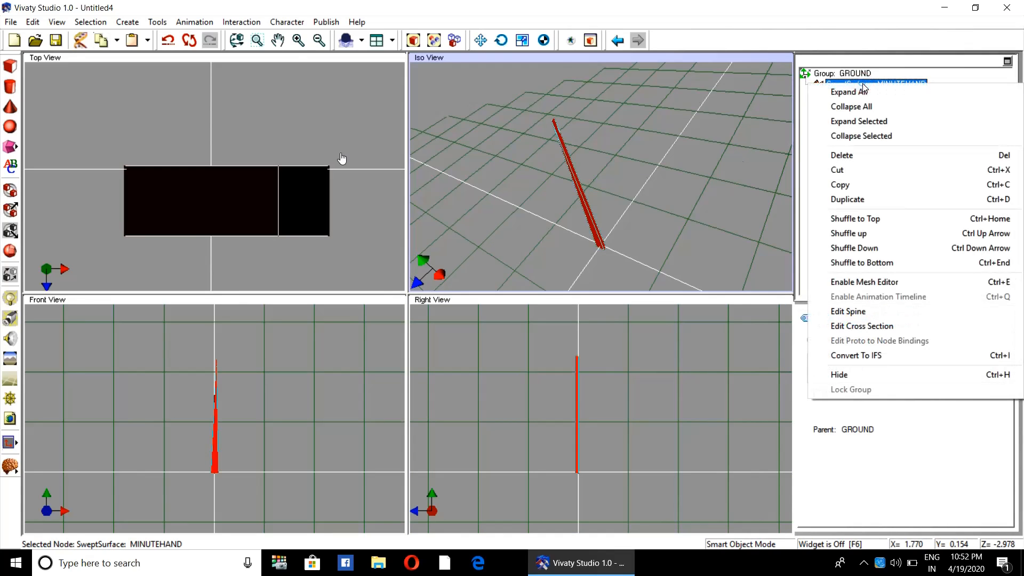
left_click(868, 201)
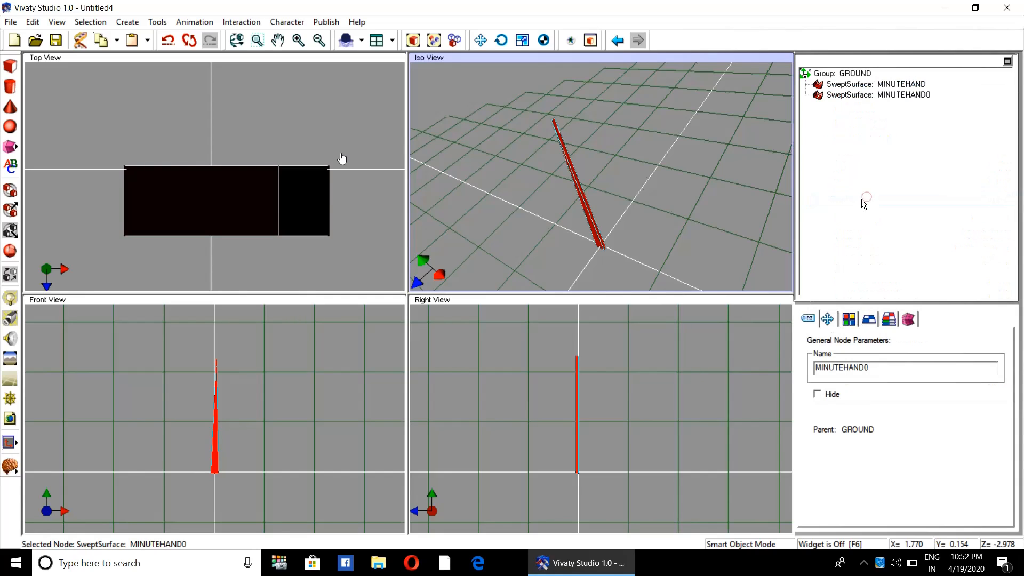
left_click(849, 319)
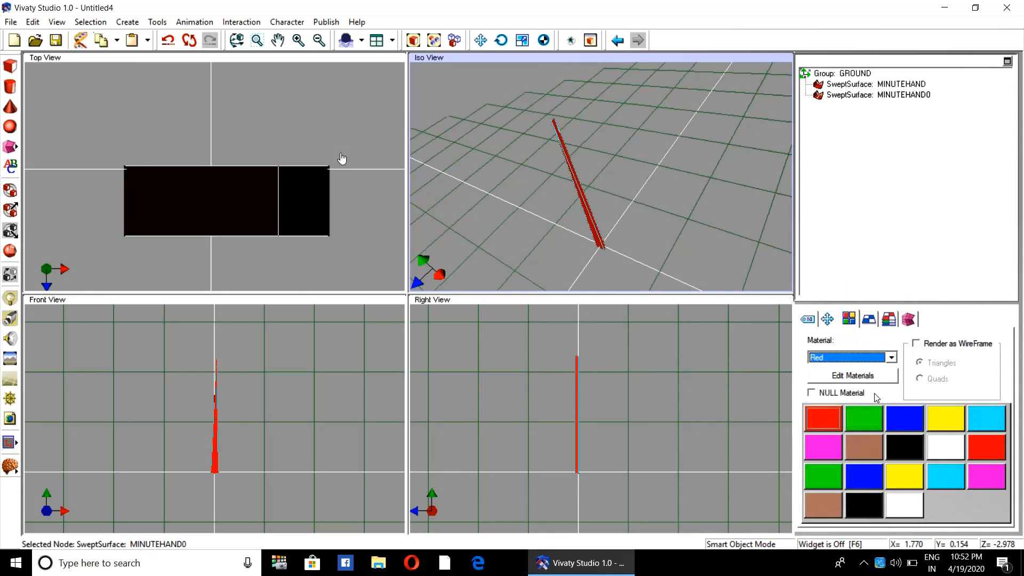
left_click(945, 416)
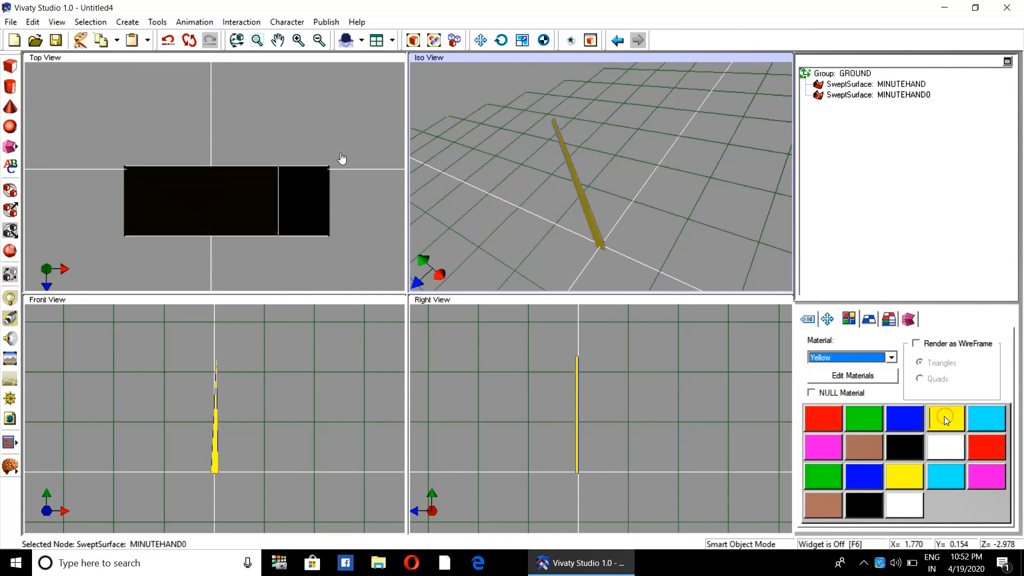
left_click(712, 234)
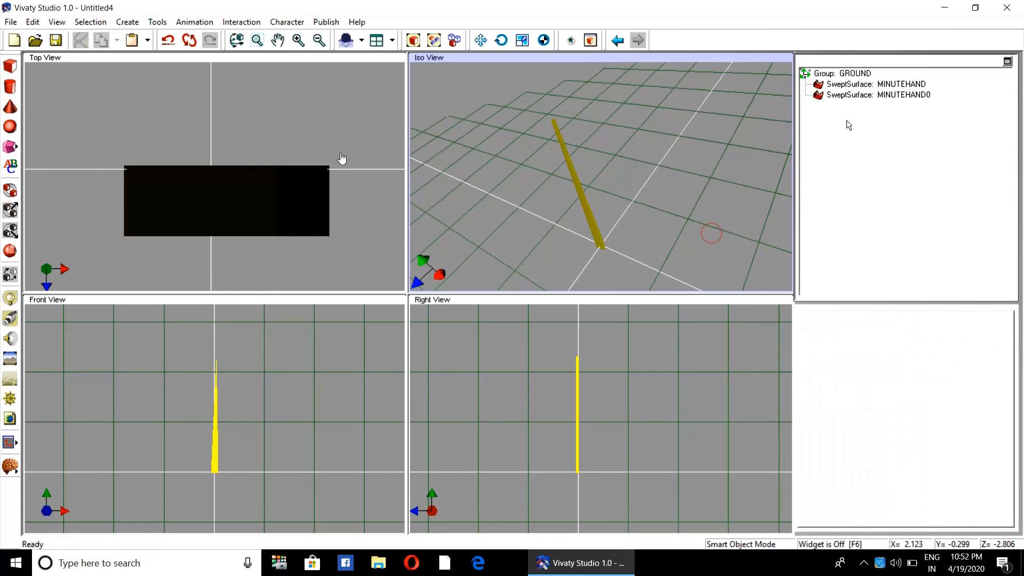
- Zero the yellow copy's translation and move it in the Right View to about Z -0.83, just beside the red hand
left_click(862, 94)
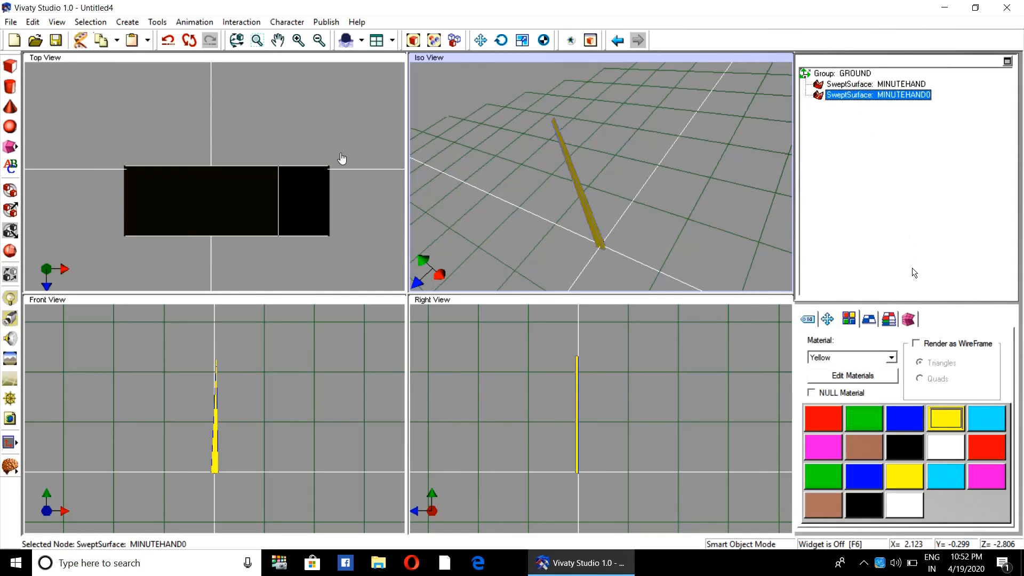
left_click(828, 320)
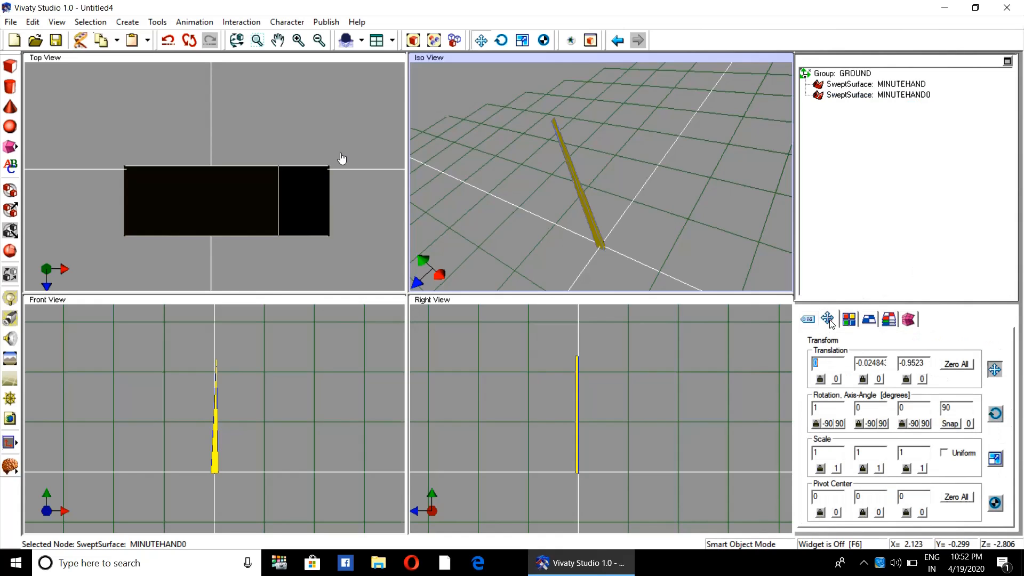
left_click(956, 365)
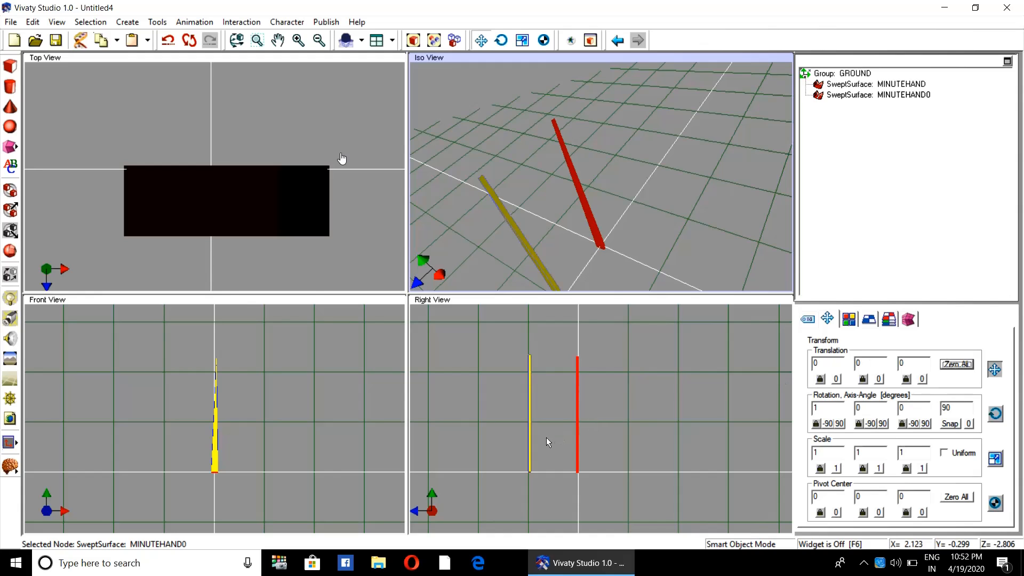
left_click_drag(546, 440, 586, 438)
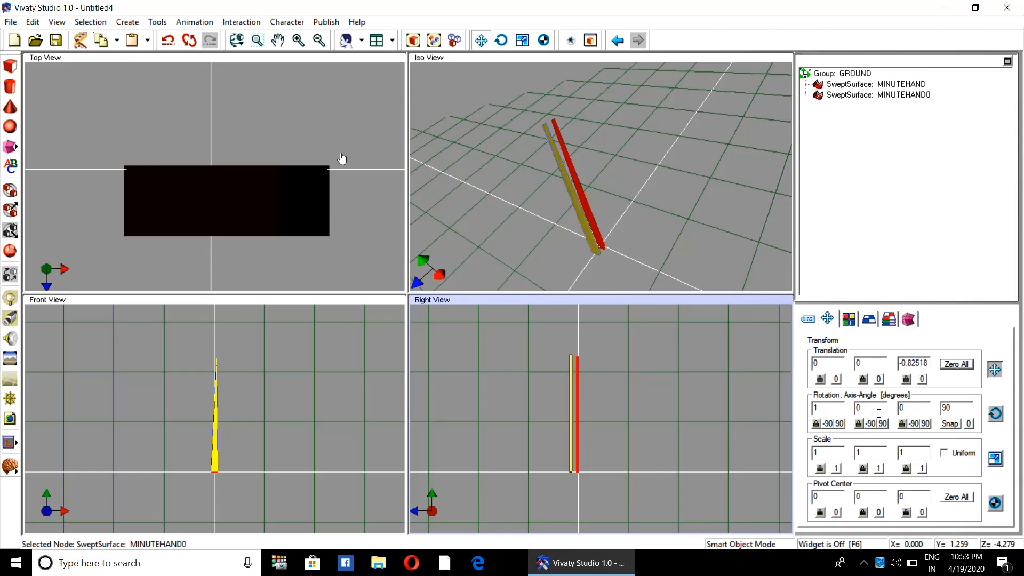
- Keep the yellow copy's scaling non-uniform, lock its Y scale and set its X scale to 0.5
left_click(956, 453)
double_click(839, 457)
left_click(946, 453)
left_click(863, 469)
double_click(822, 452)
type(".5")
key("Return")
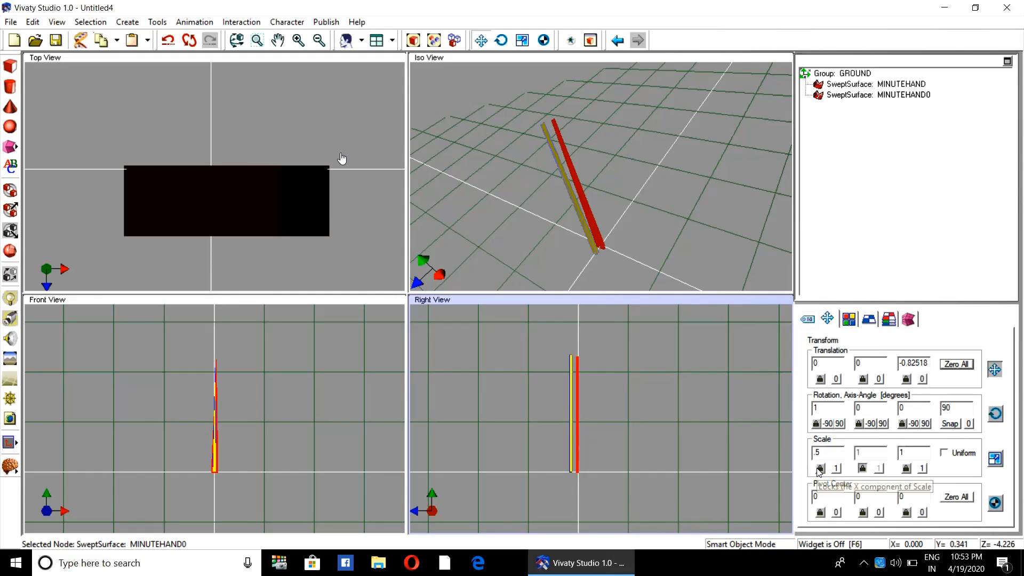
key("Tab")
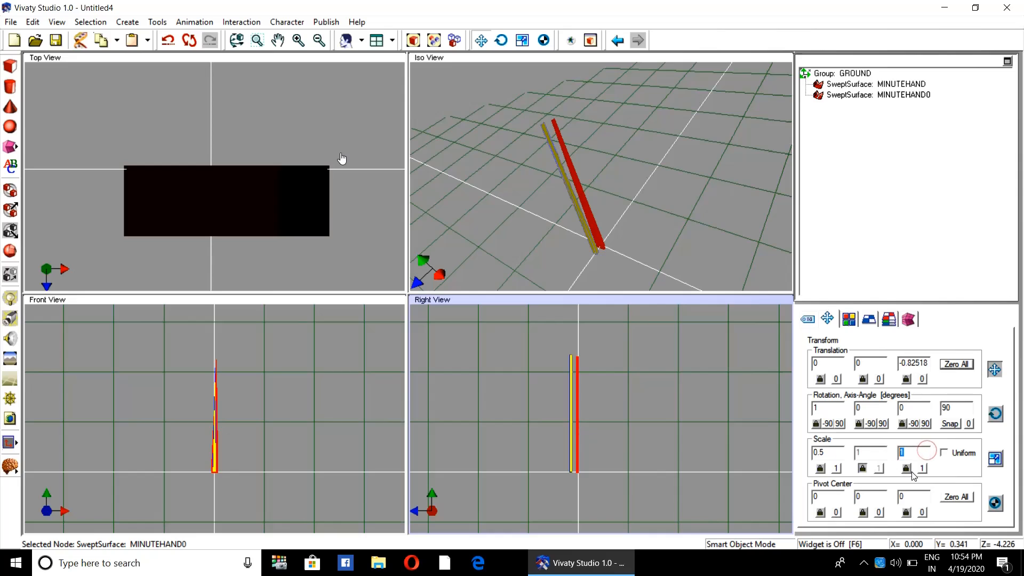
- Try Z scales of 1.5 and 1.3 on the yellow copy, settle on 1.2 and deselect it
left_click(912, 452)
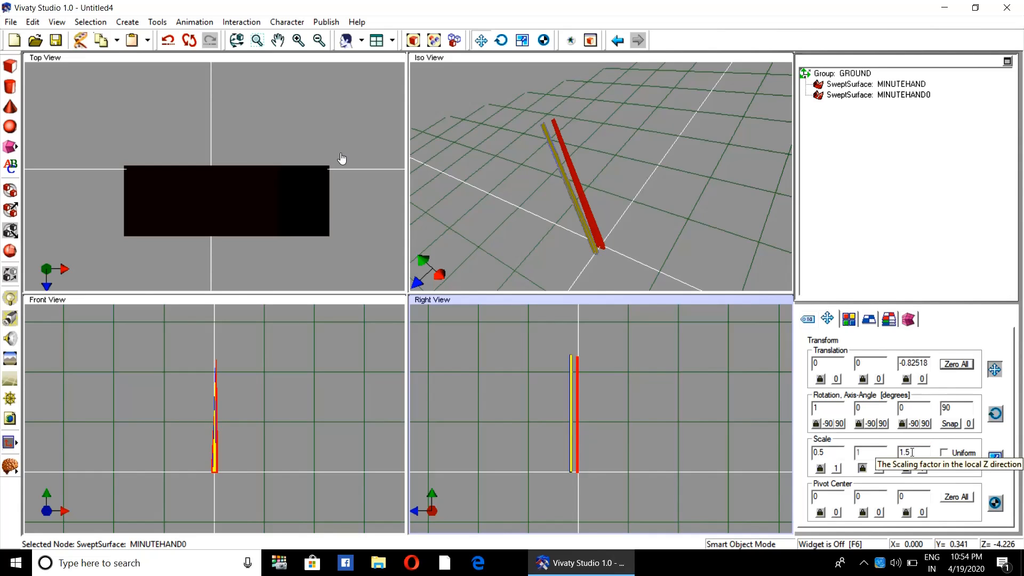
key("Return")
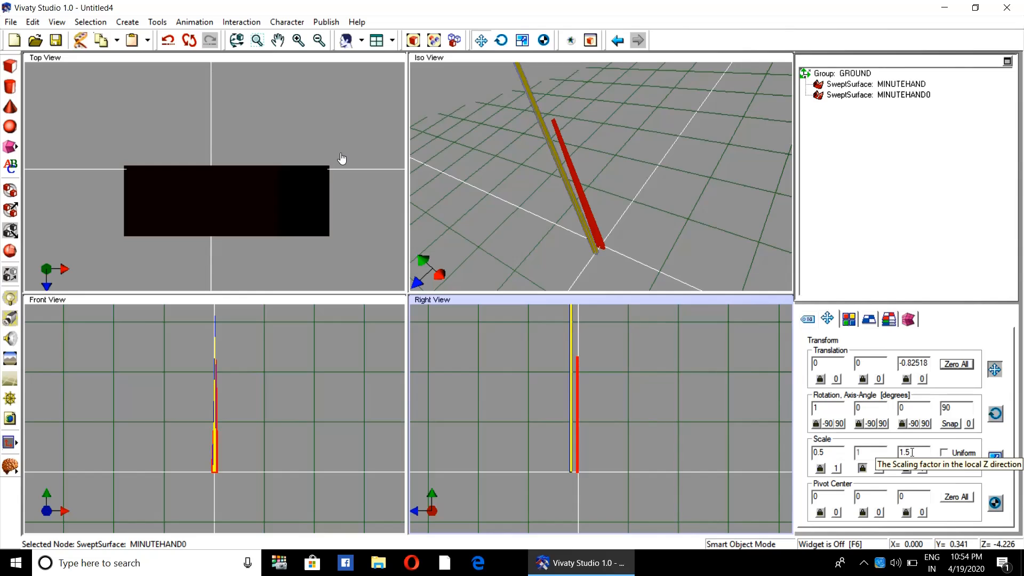
type("3")
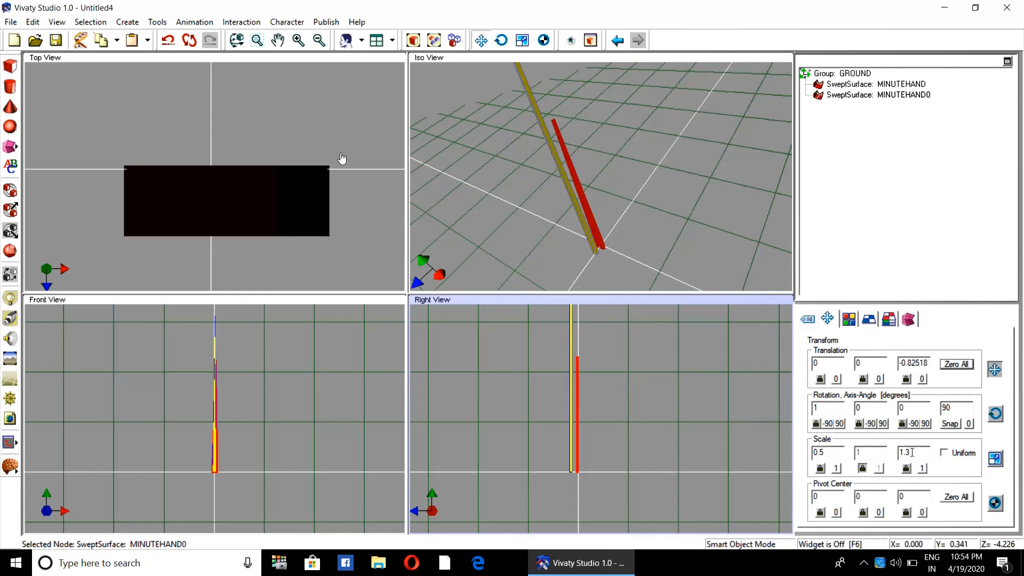
key("Return")
key("Return")
left_click(703, 219)
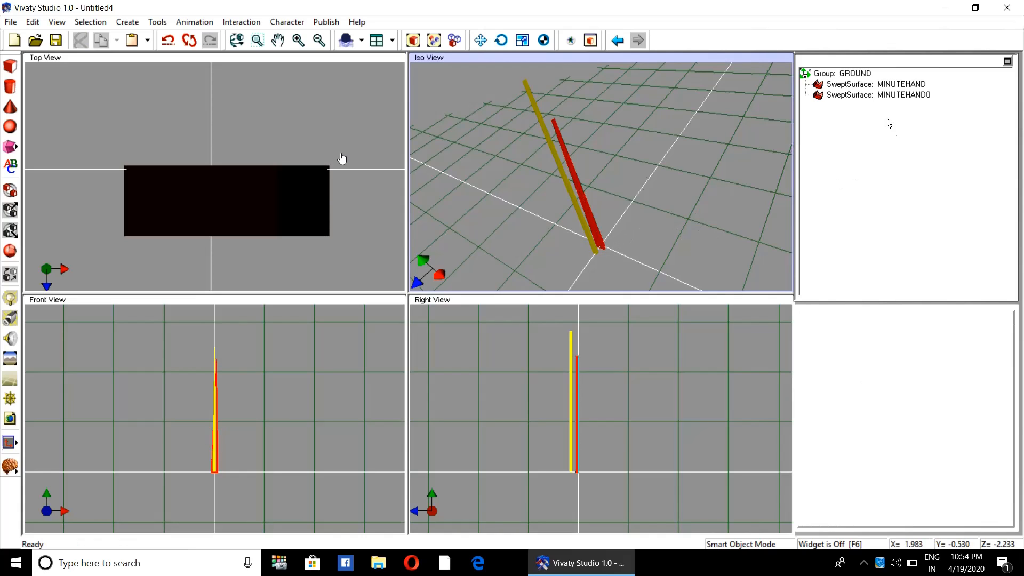
- Duplicate the red MINUTEHAND swept surface and give the copy the White material
left_click(873, 85)
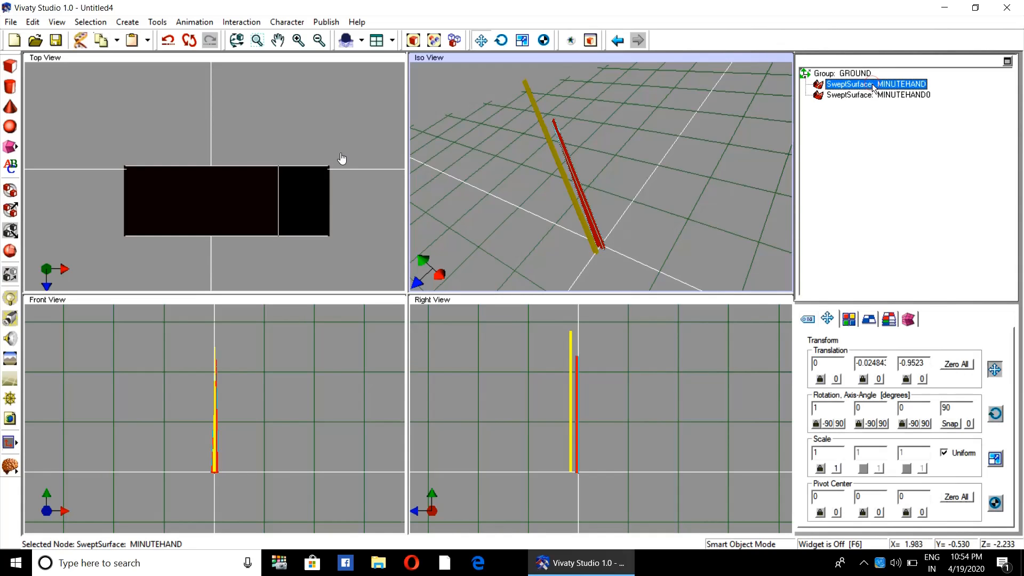
right_click(873, 87)
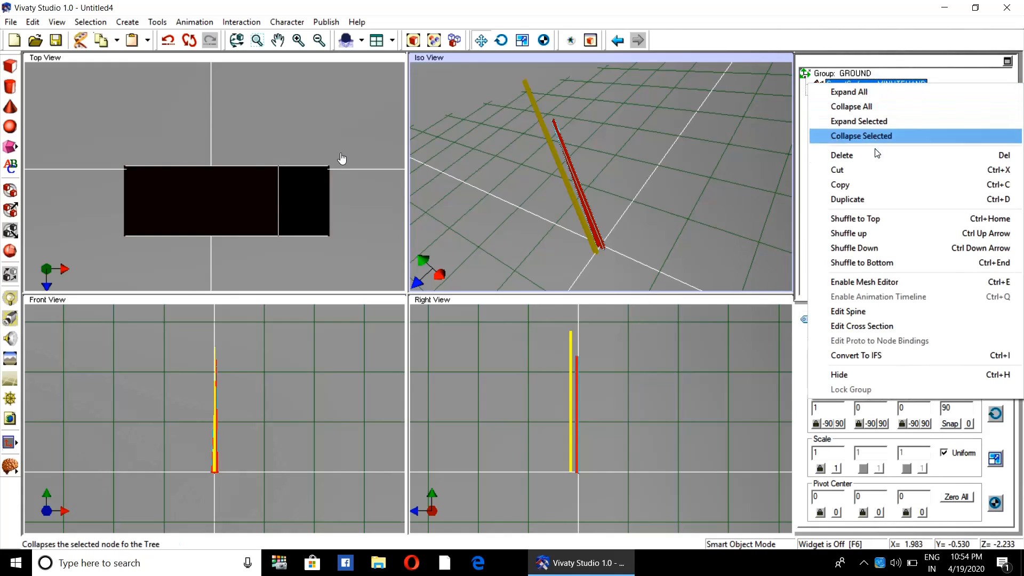
left_click(869, 198)
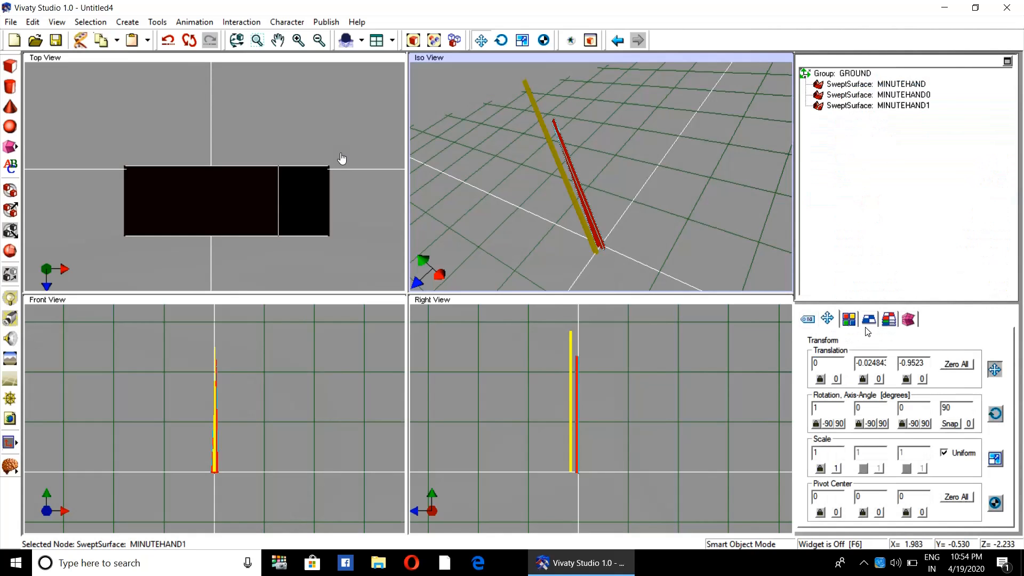
left_click(850, 322)
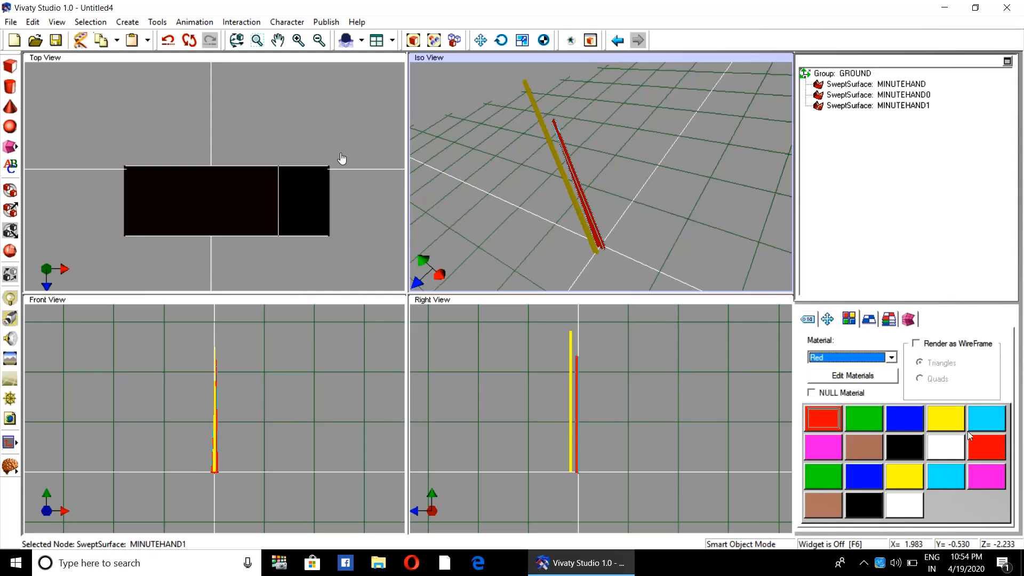
left_click(946, 448)
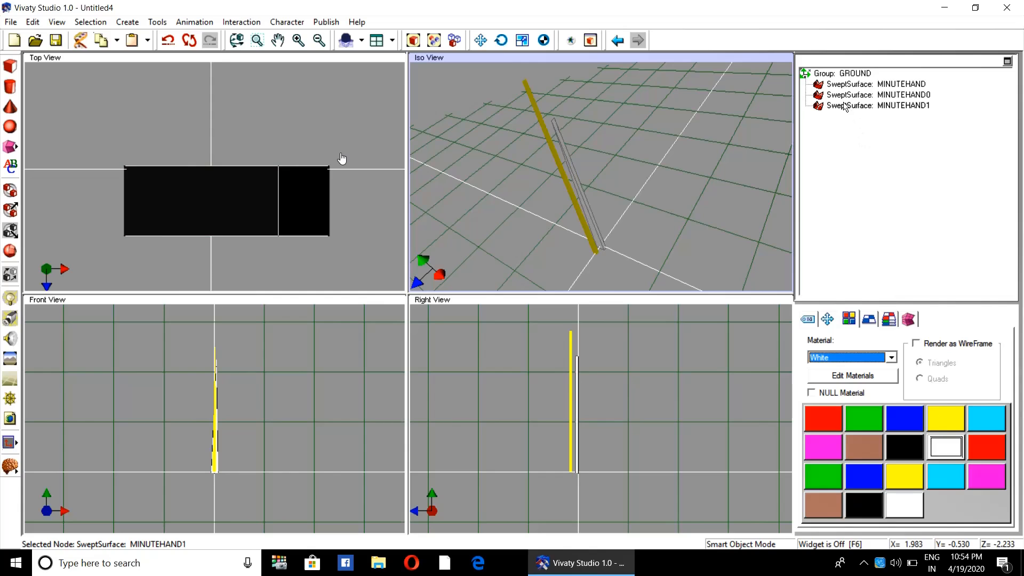
- Move the white copy in the Right View to about Z -1.07, beside the red hand and opposite the yellow one
left_click(827, 320)
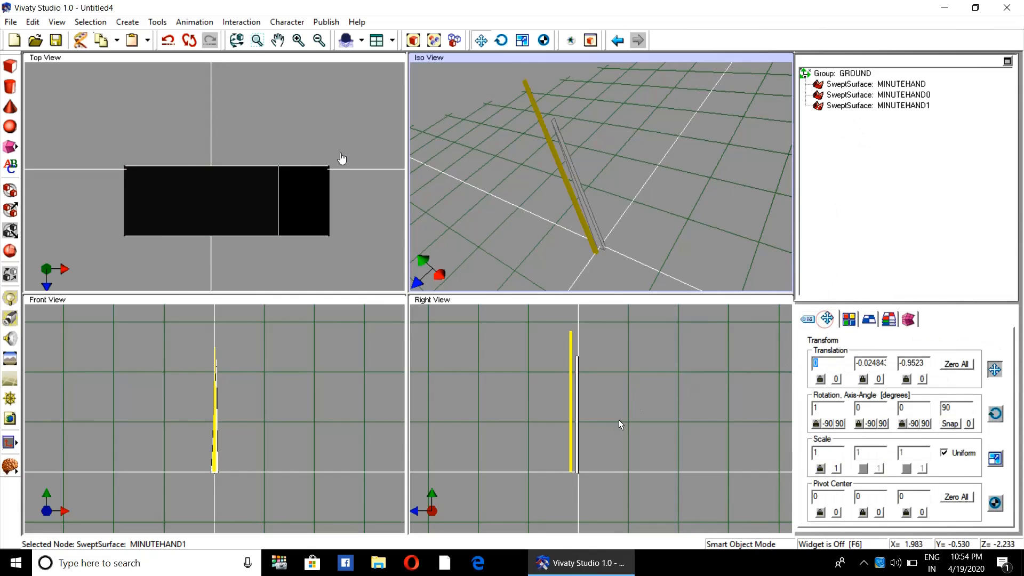
left_click_drag(619, 421, 624, 421)
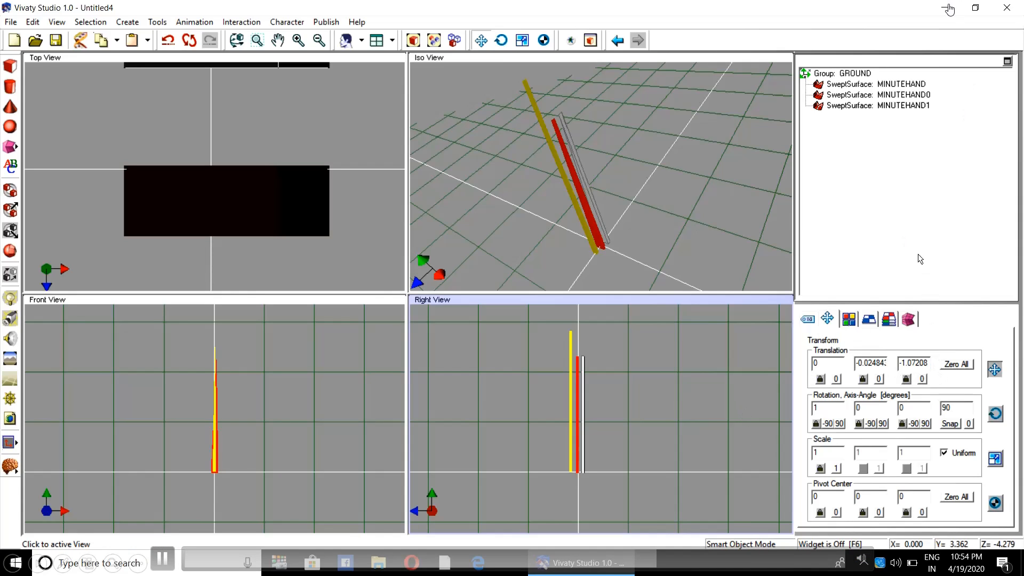
left_click(709, 190)
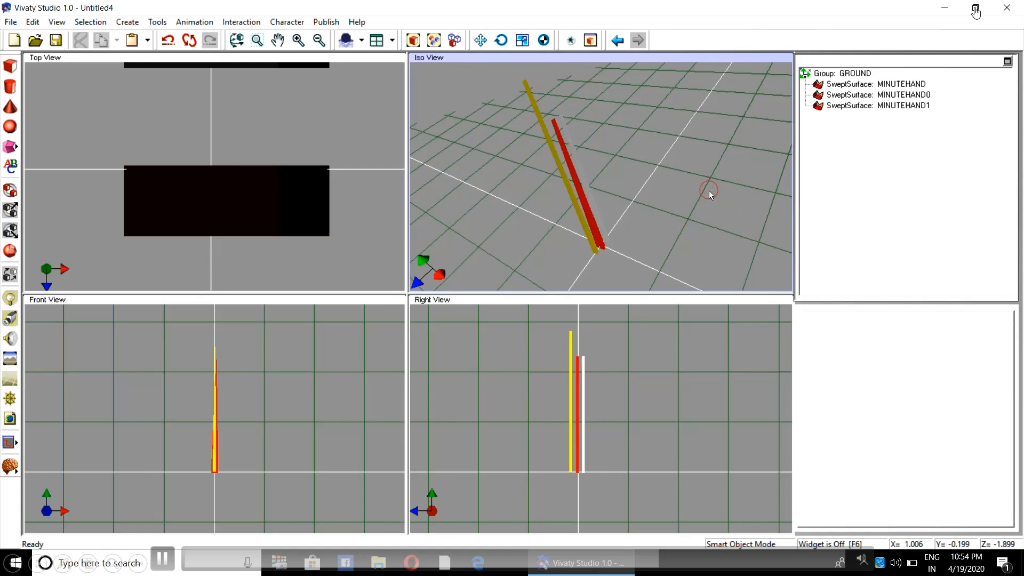
left_click(882, 106)
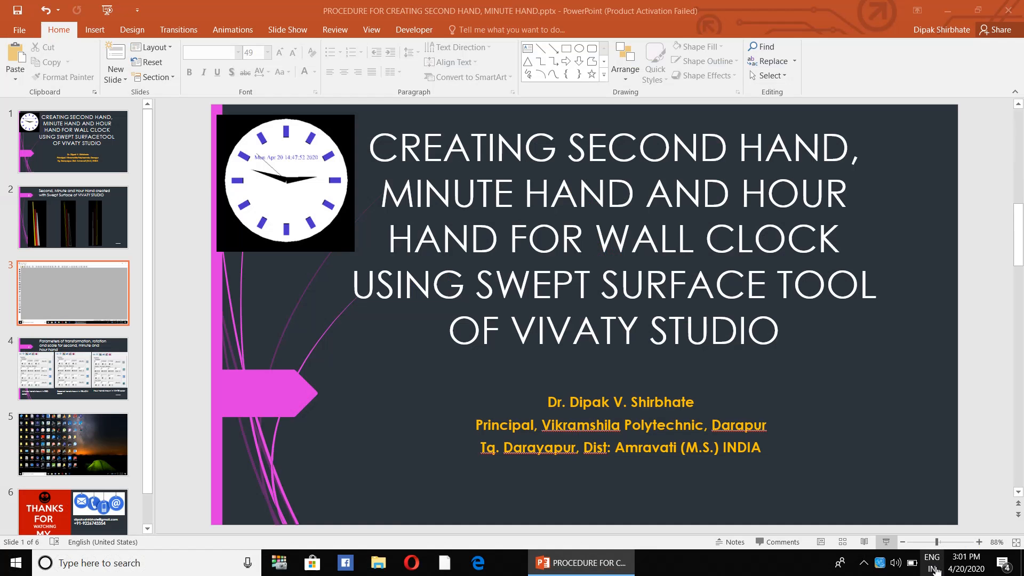
left_click(864, 563)
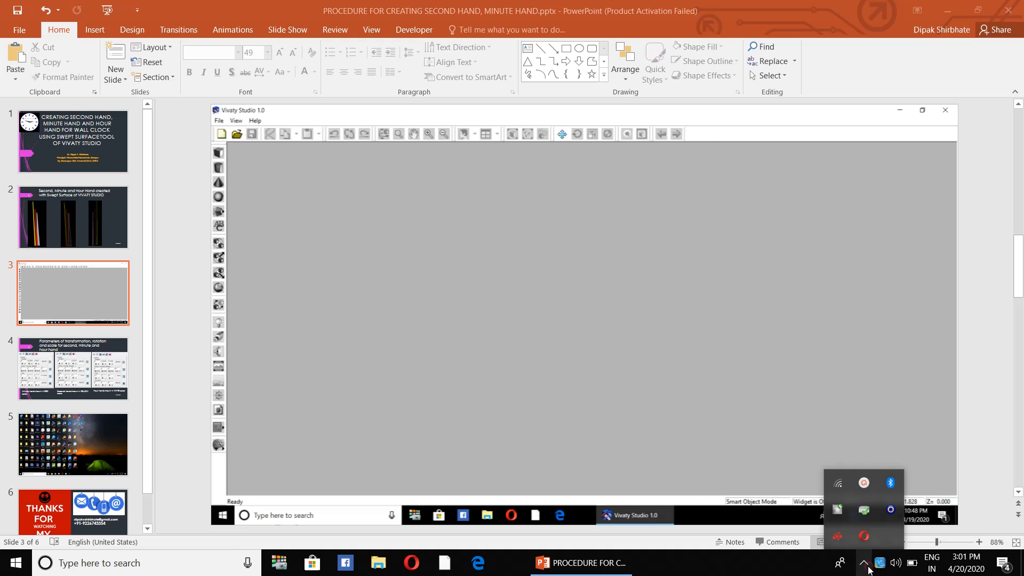
left_click(864, 483)
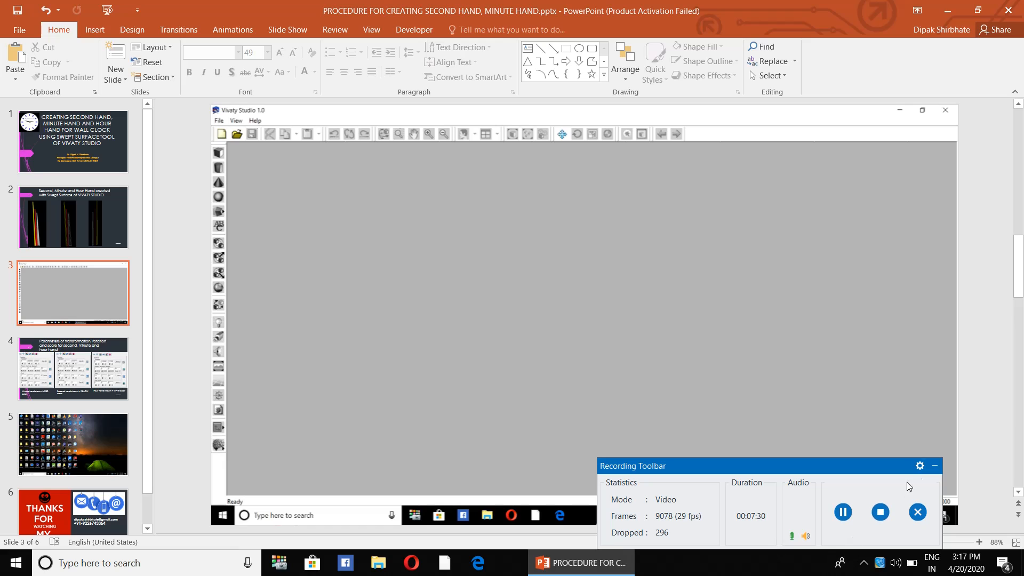
left_click(933, 466)
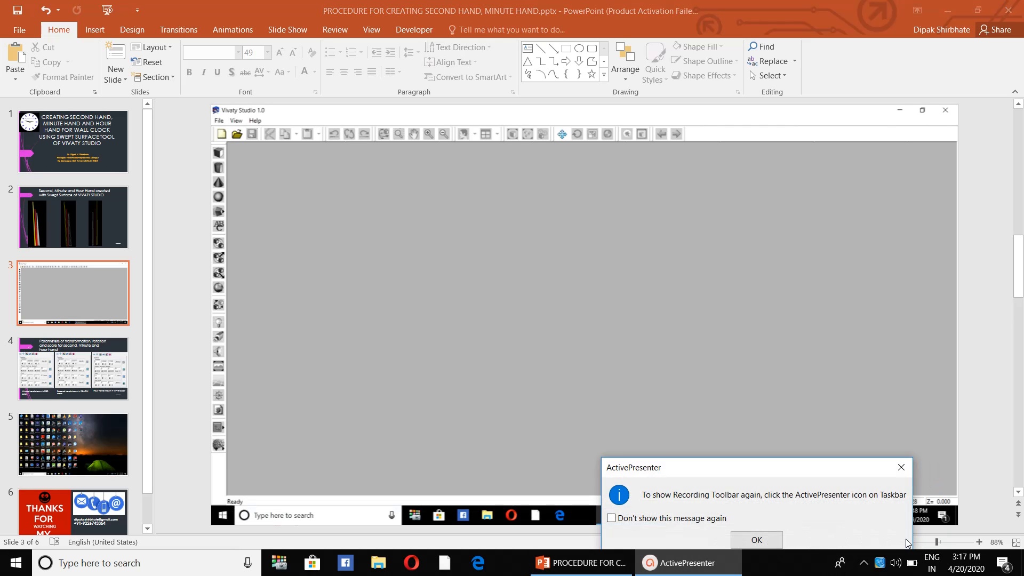
left_click(901, 469)
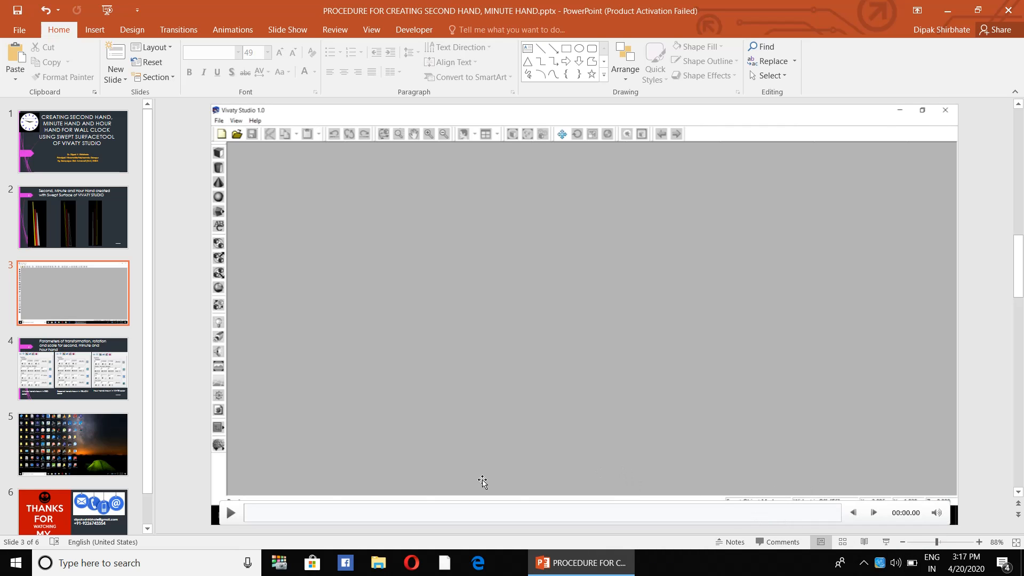
- Start the PowerPoint slide show at slide 3 and resume its embedded video from about 05:55
left_click(886, 541)
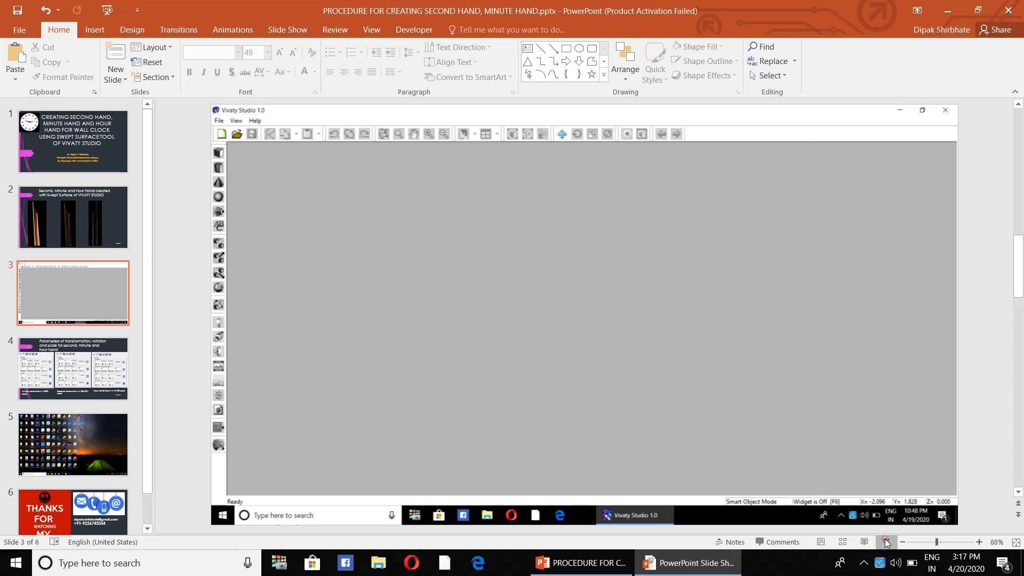
left_click(410, 380)
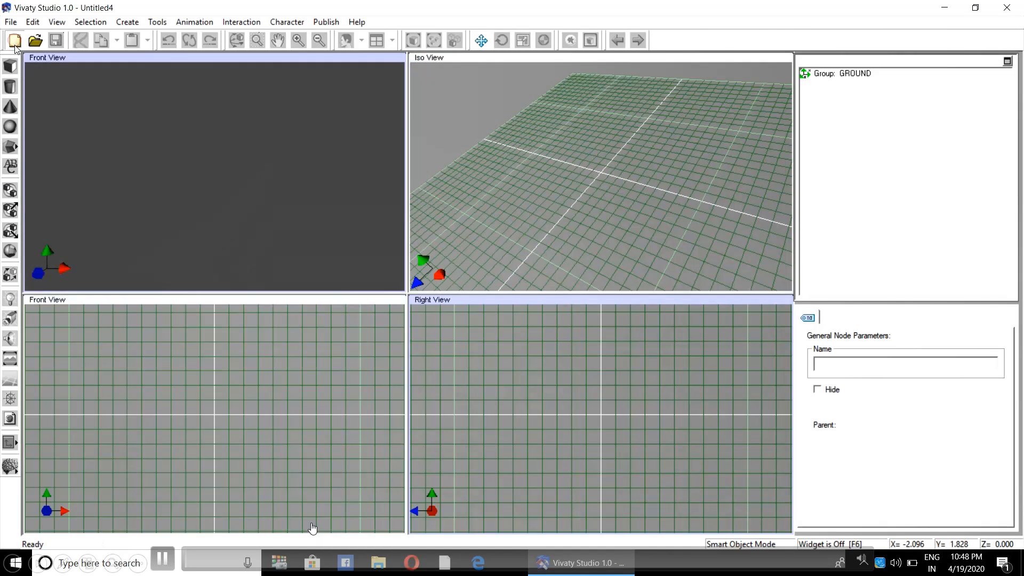
left_click(338, 538)
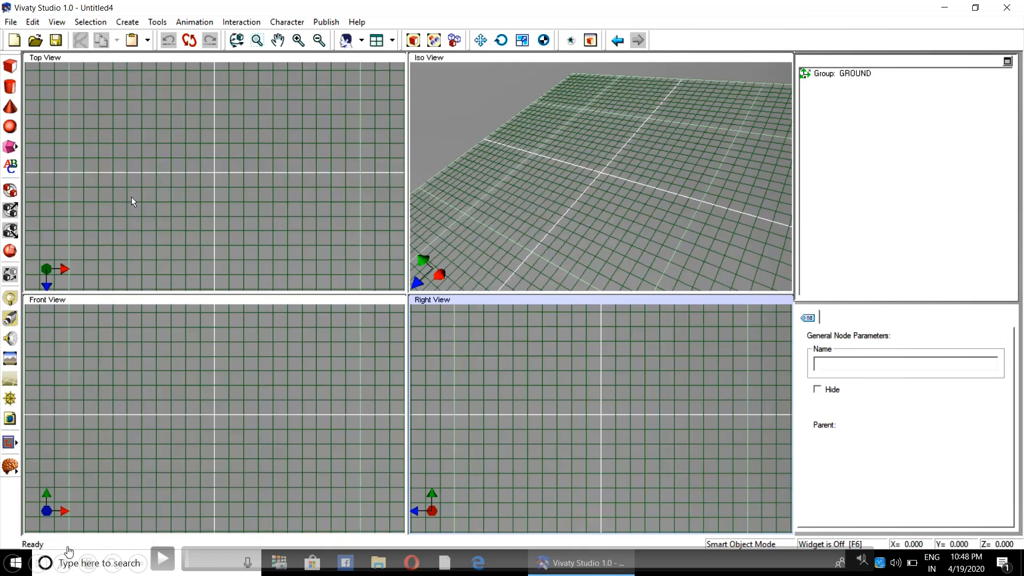
left_click(442, 561)
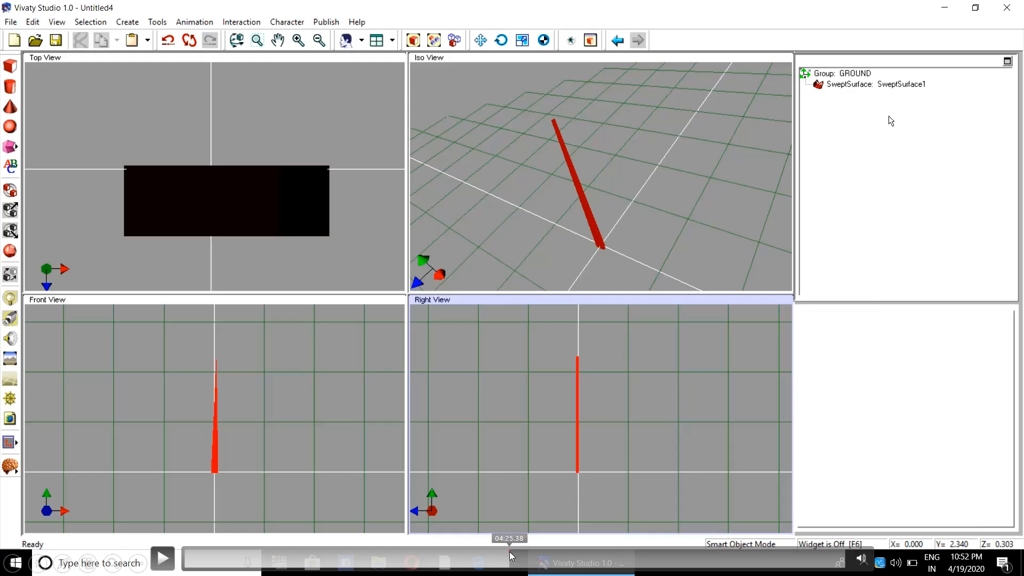
left_click(510, 554)
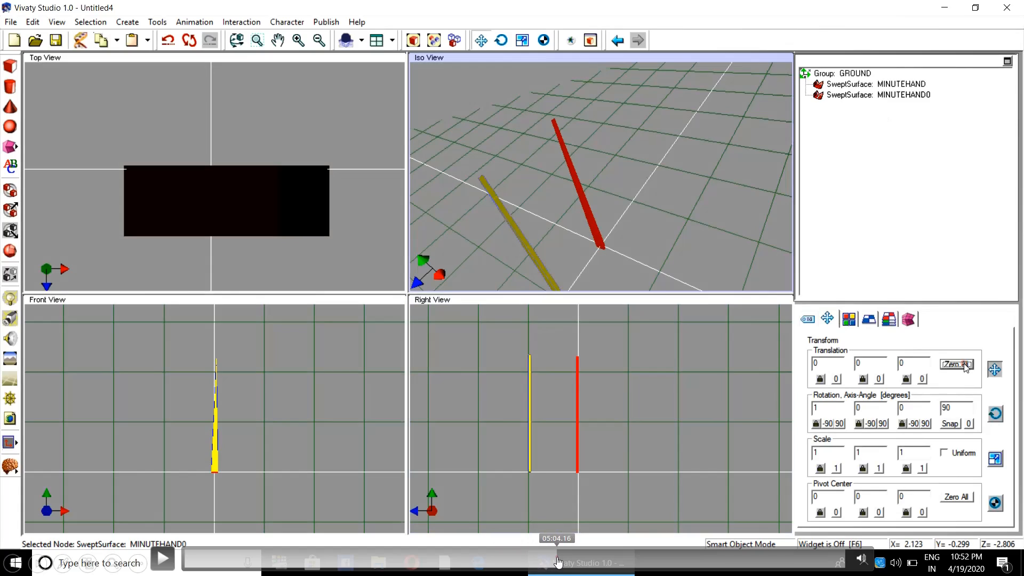
left_click(565, 558)
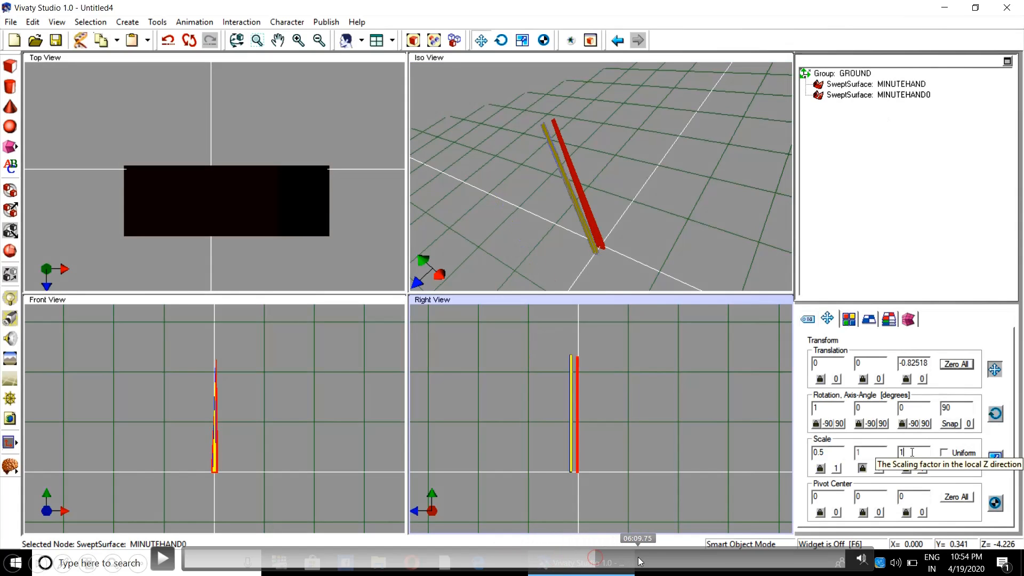
left_click(638, 559)
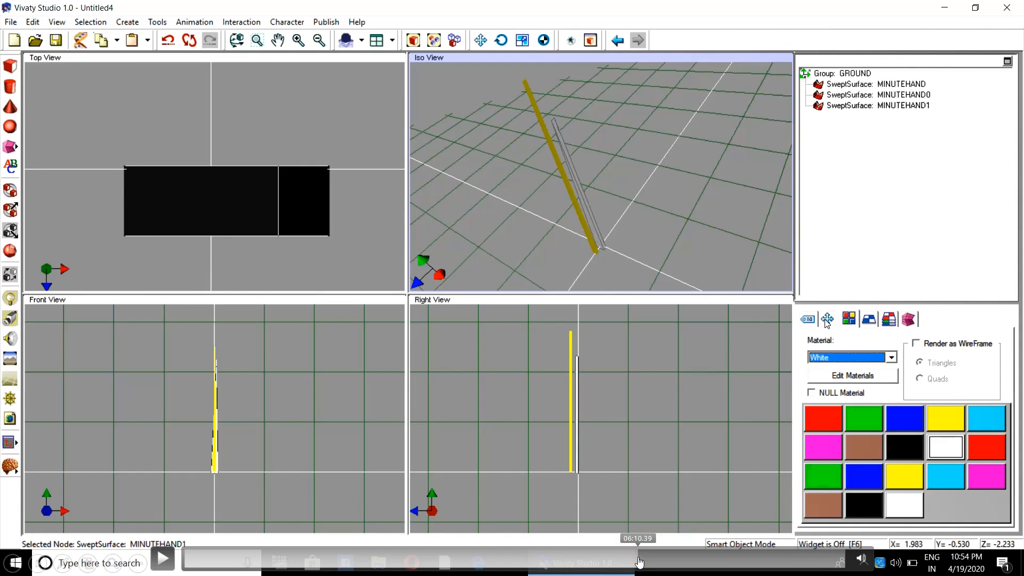
left_click(621, 559)
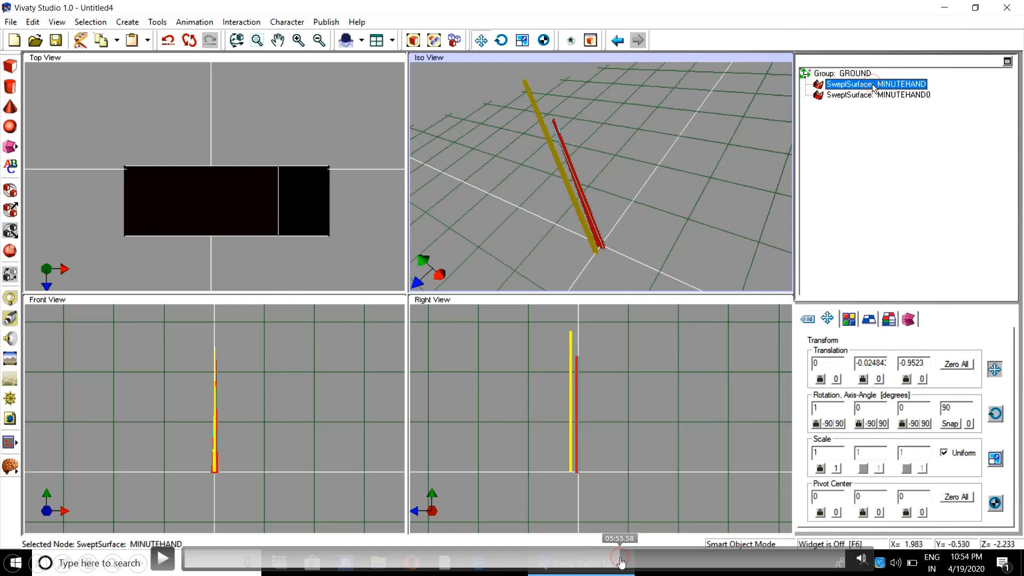
left_click(548, 415)
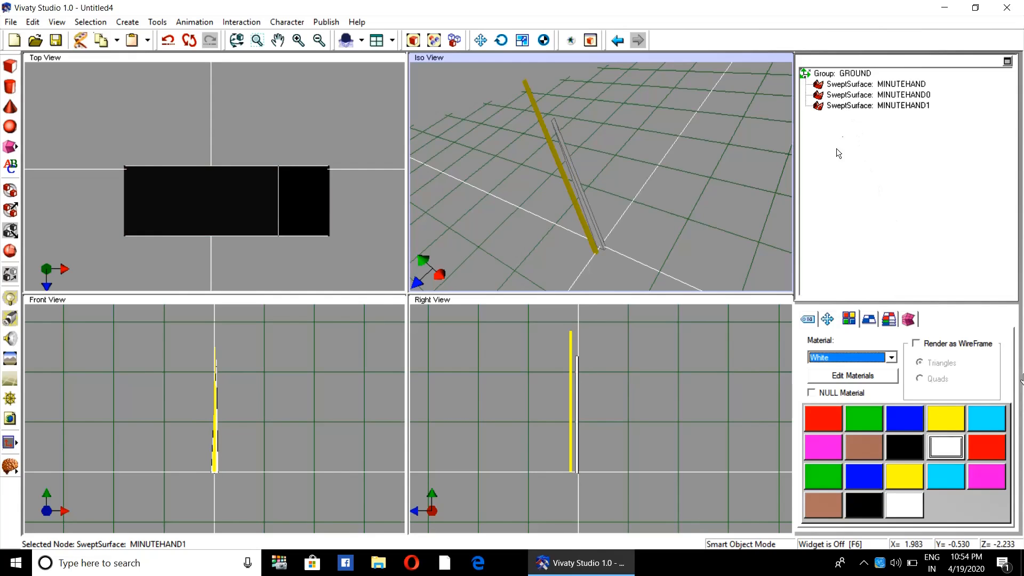
- Shift the white hand in the Right View to about Z -1.07 so it clears the red hand, and deselect it
left_click(827, 320)
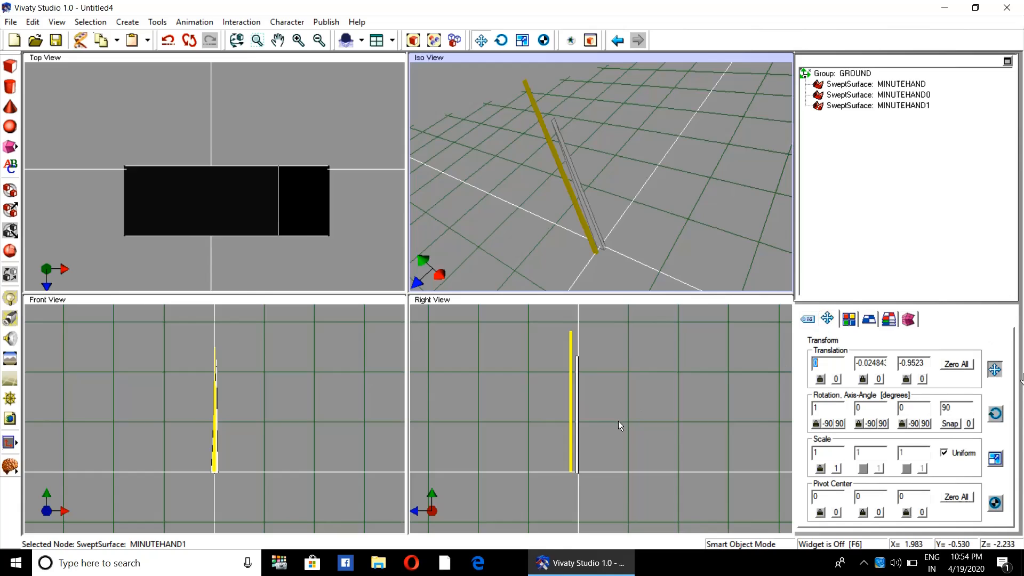
left_click_drag(618, 421, 624, 421)
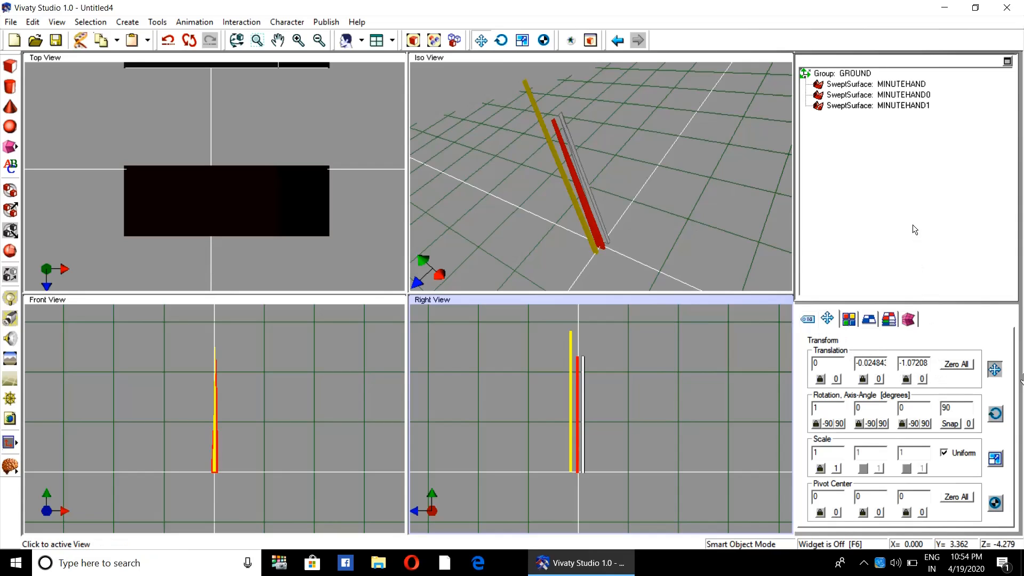
left_click(709, 193)
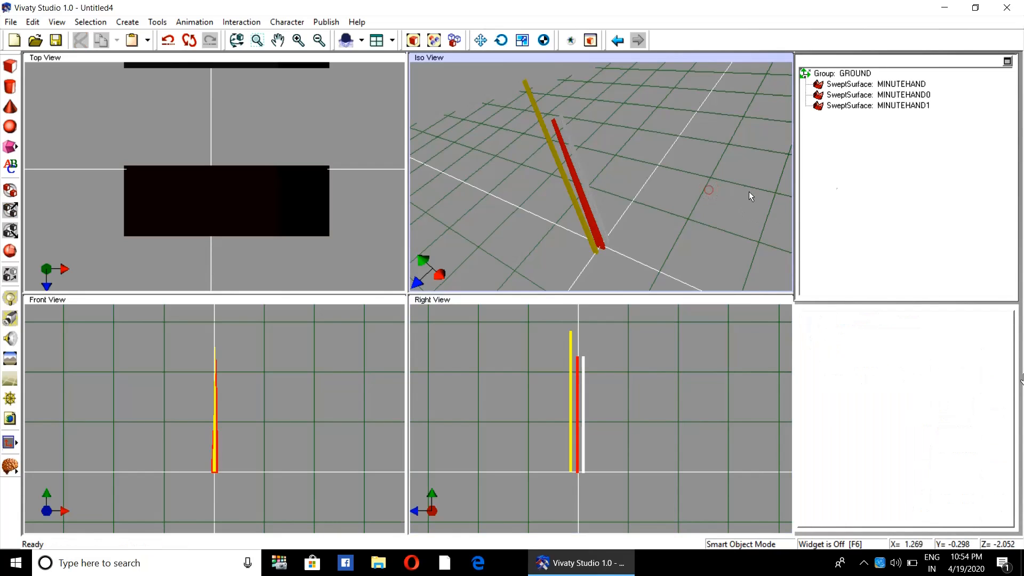
- Rename the yellow swept surface MINUTEHAND0 as SECONDHAND
left_click(883, 108)
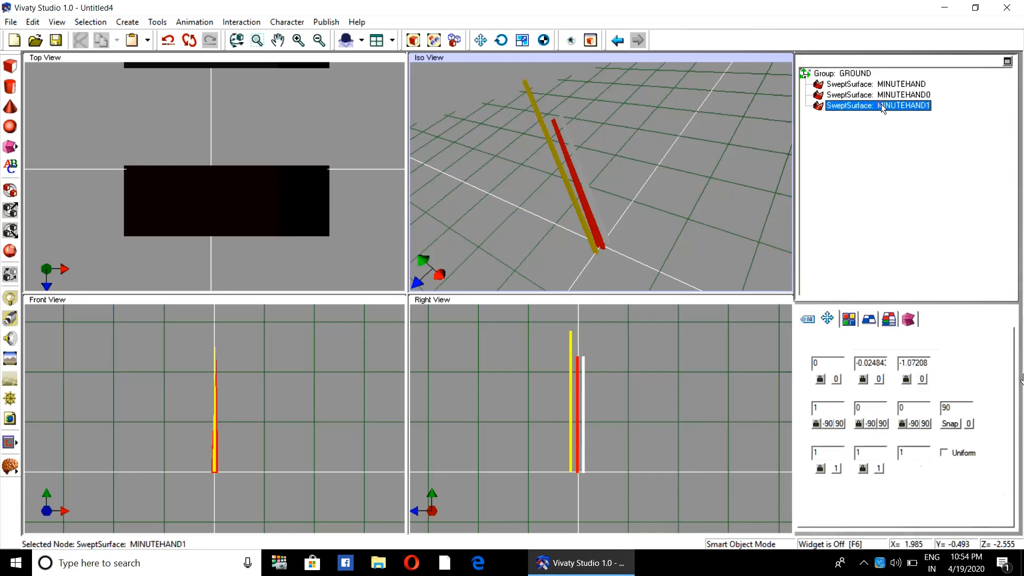
left_click(895, 95)
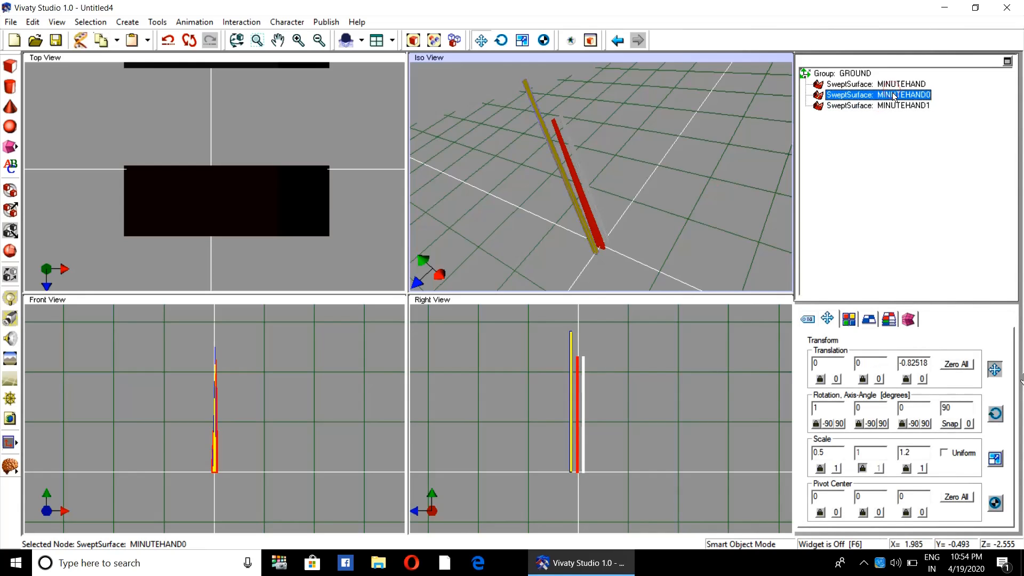
left_click(808, 319)
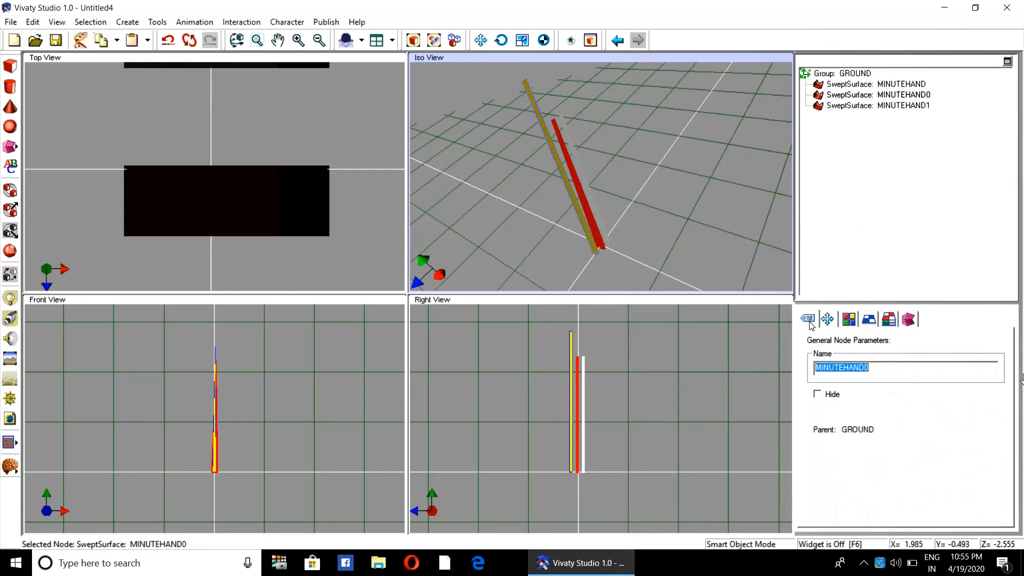
left_click(876, 369)
double_click(875, 369)
type("SECO")
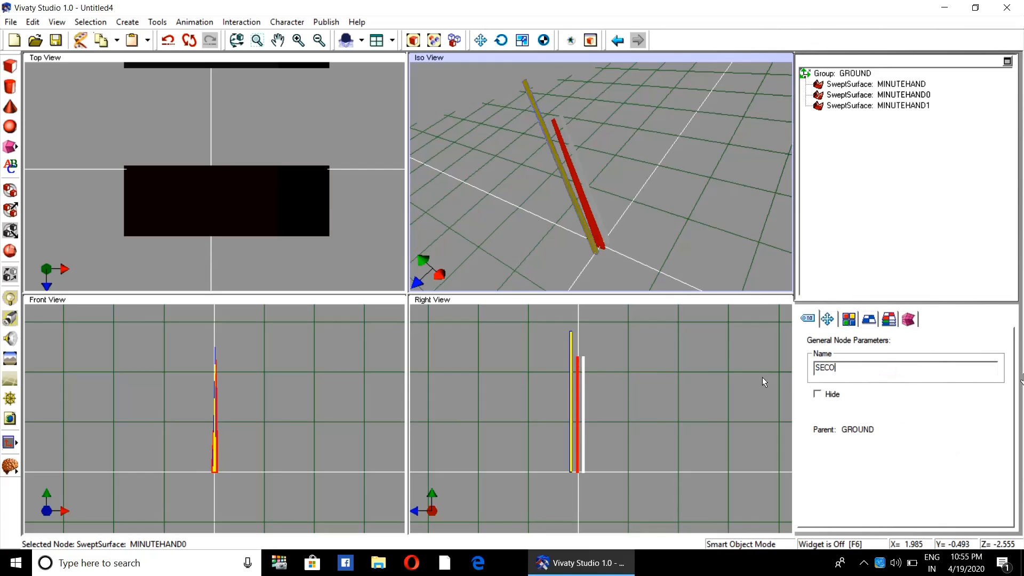
type("NDHAND")
key("Return")
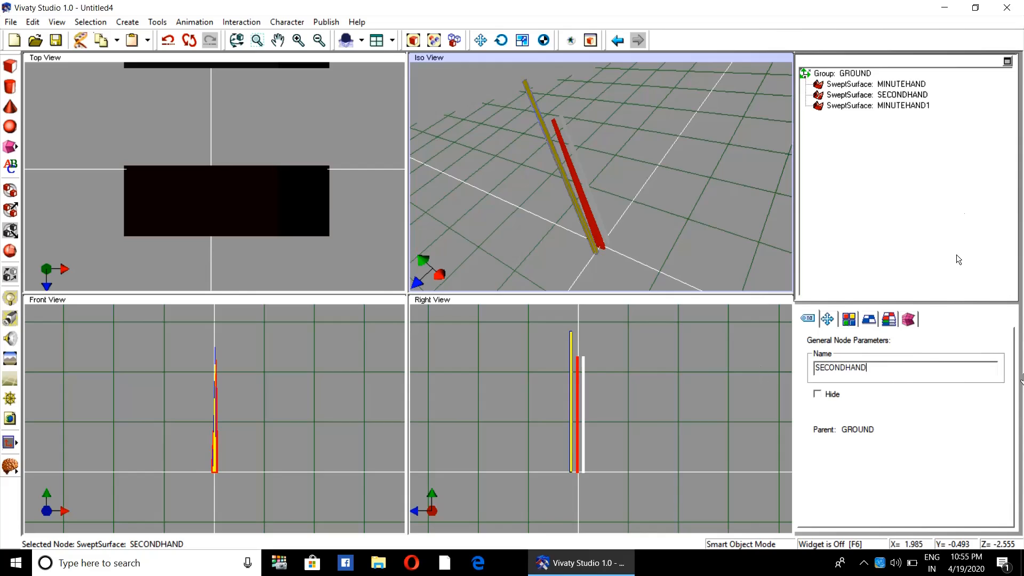
- Rename the white swept surface MINUTEHAND1 as HOURHAND
left_click(865, 107)
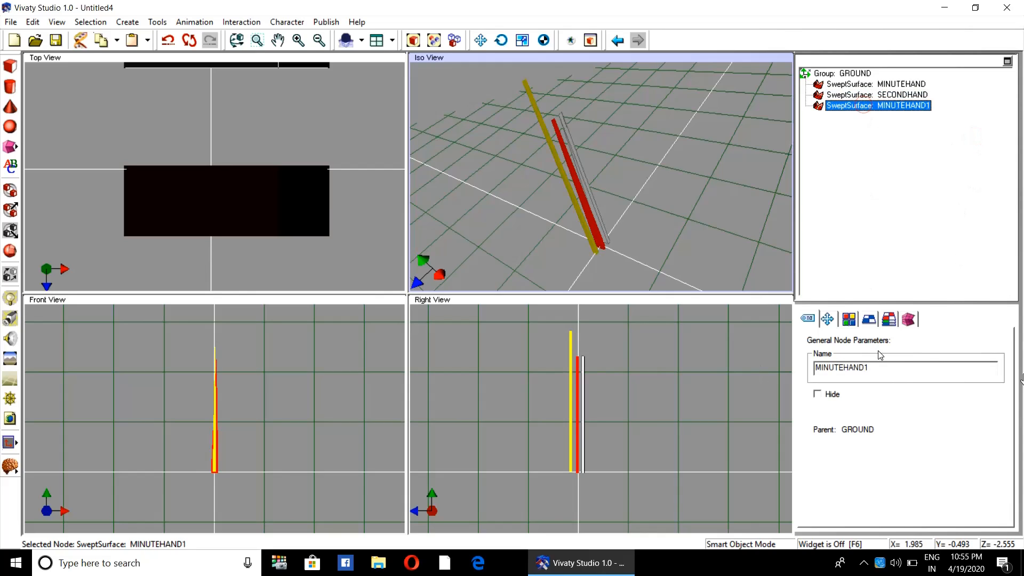
left_click(893, 367)
double_click(893, 367)
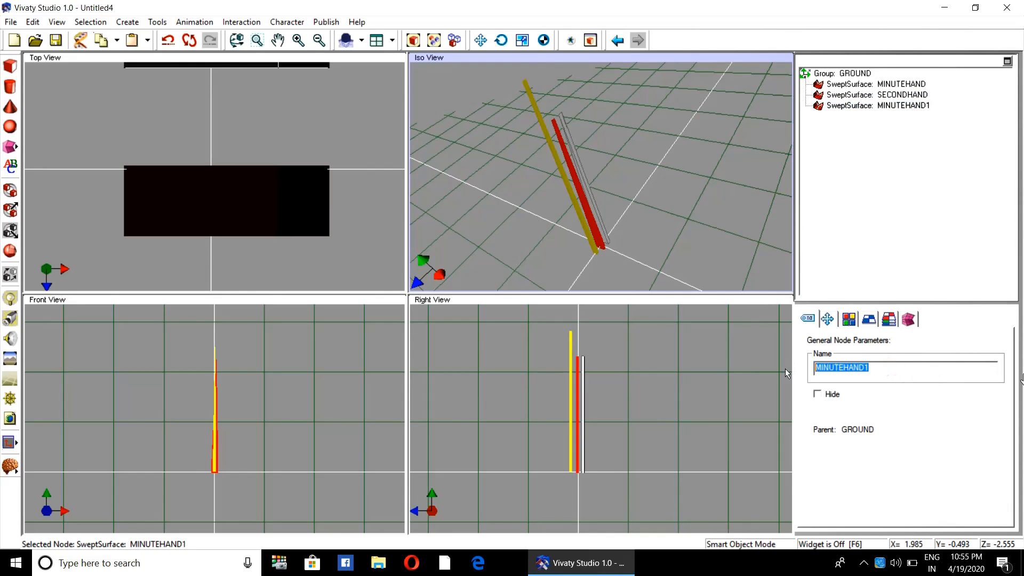
type("HOURHAND")
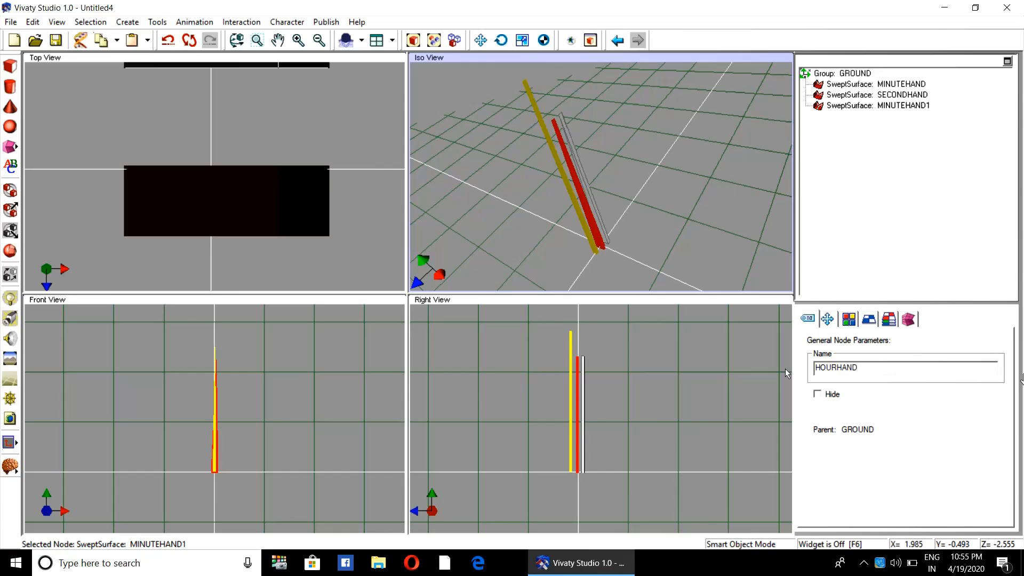
key("Return")
left_click(922, 202)
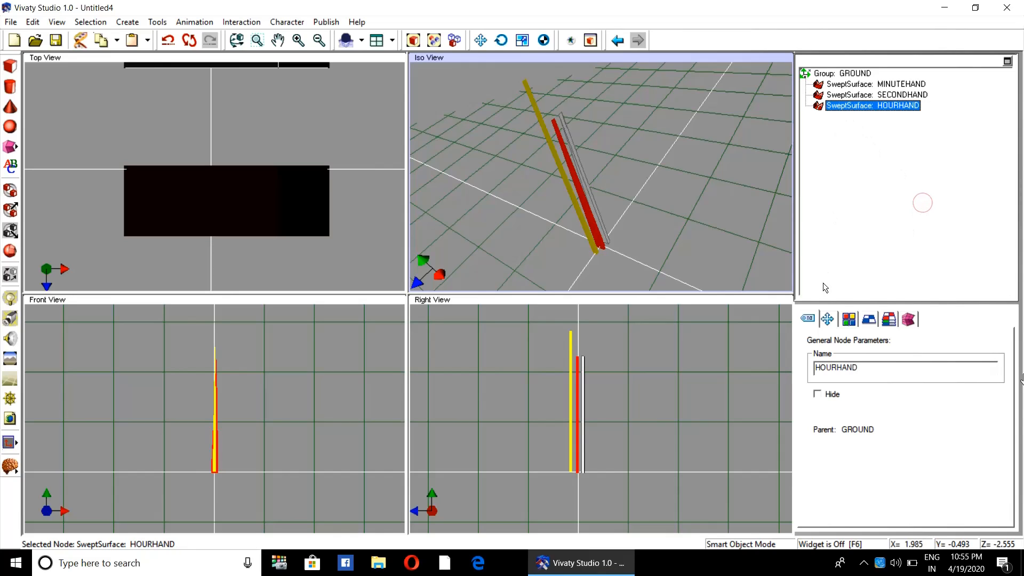
- Turn off uniform scaling for HOURHAND and widen it, trying an X scale of 1.2 and settling on 1.5
left_click(827, 318)
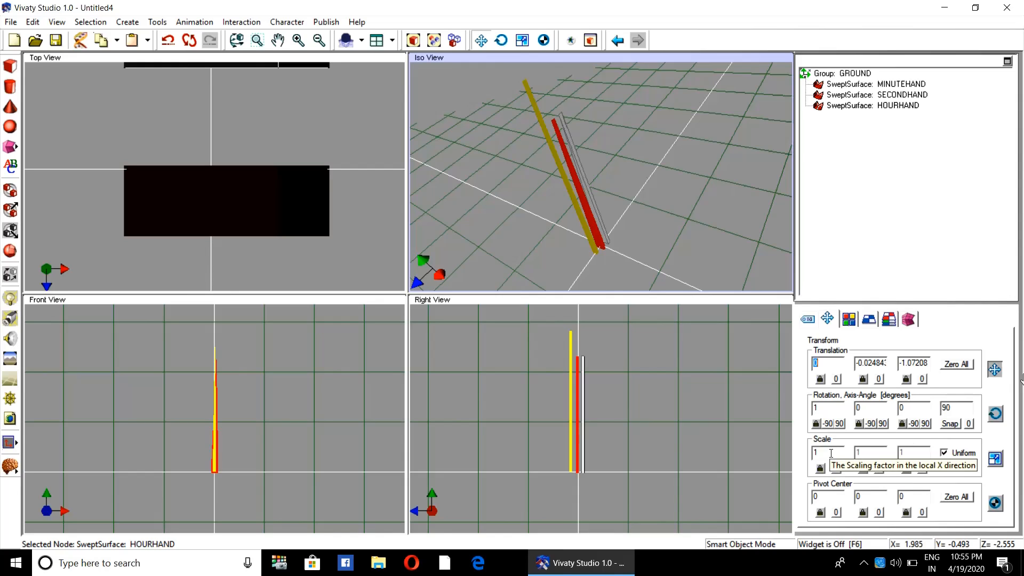
left_click(945, 453)
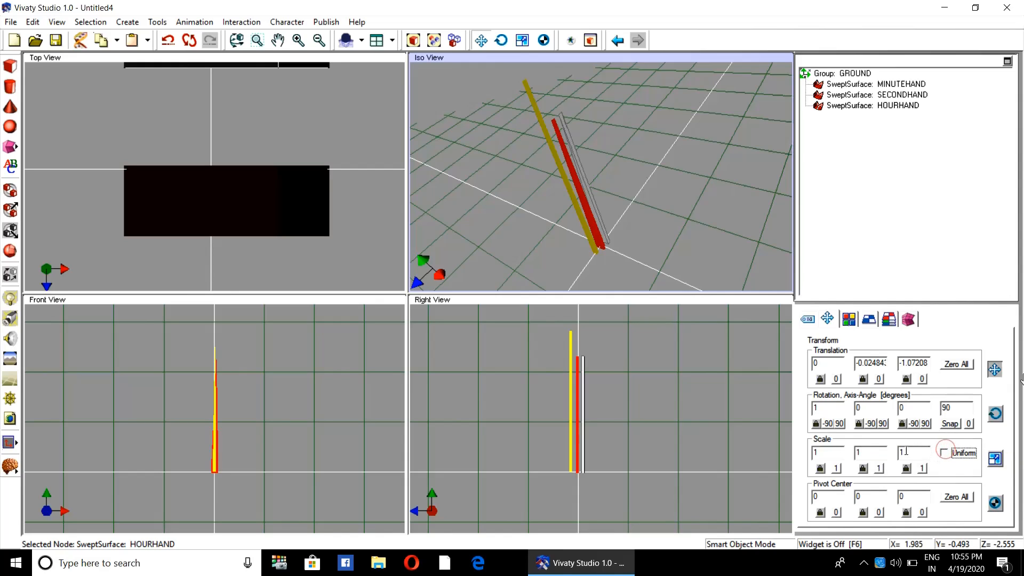
double_click(829, 452)
key("BackSpace")
type("1.2")
key("Return")
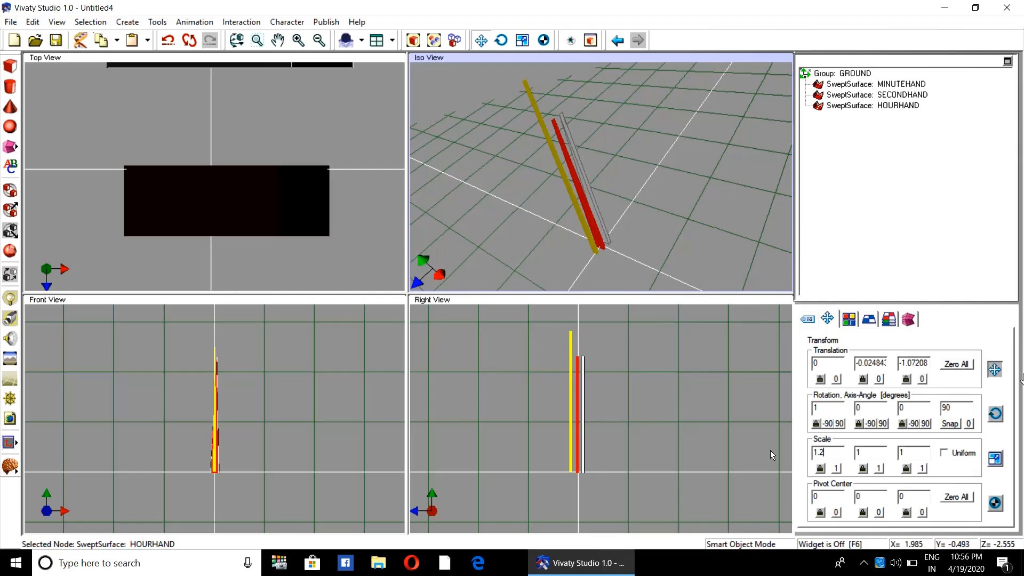
key("BackSpace")
type("5")
key("Return")
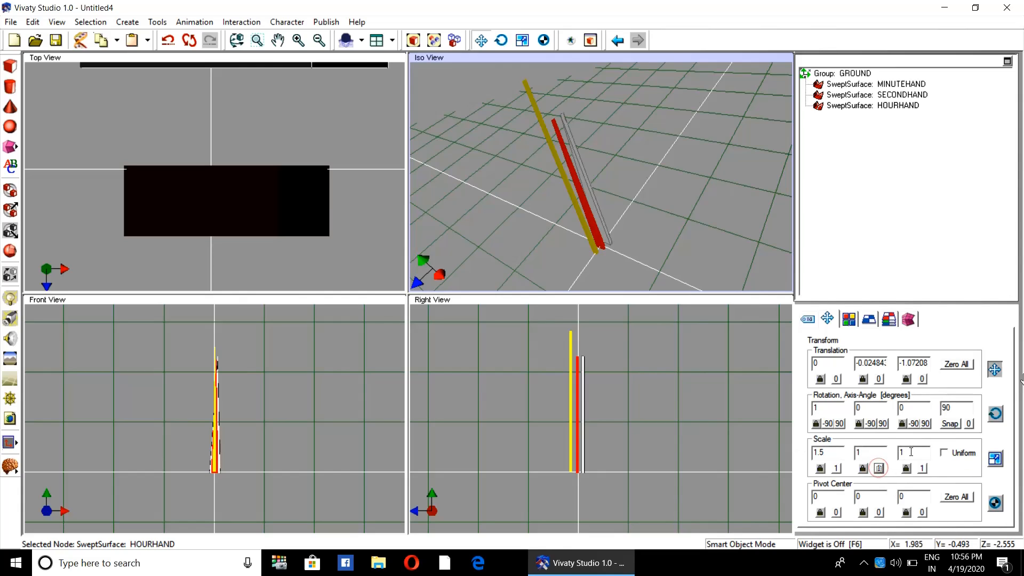
- Lock HOURHAND's Y scale and shorten the hand, trying a Z scale of 0.7 and settling on 0.9, and deselect it
left_click(863, 468)
key("BackSpace")
type(".7")
key("Return")
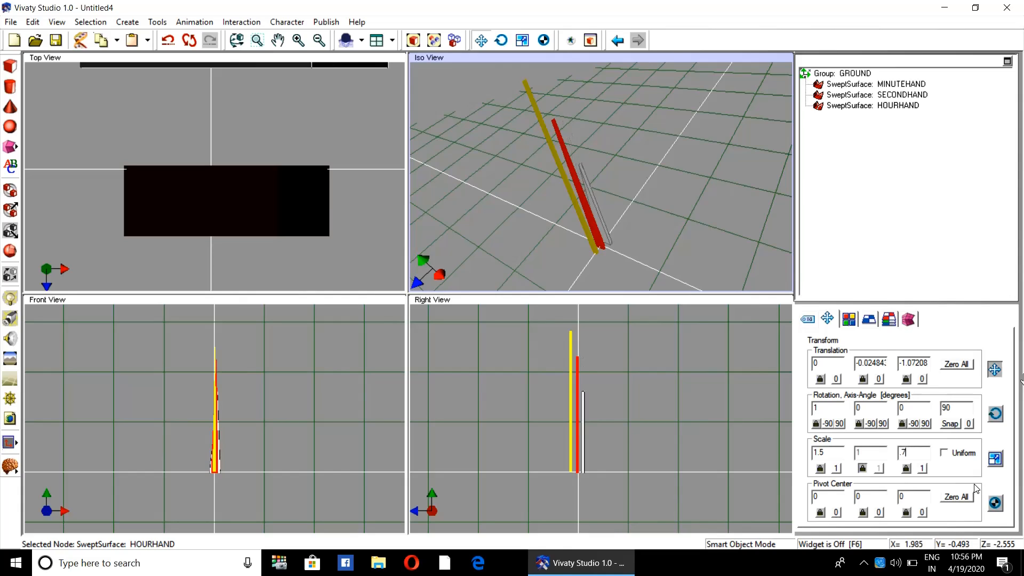
key("BackSpace")
key("BackSpace")
type(".9")
key("Return")
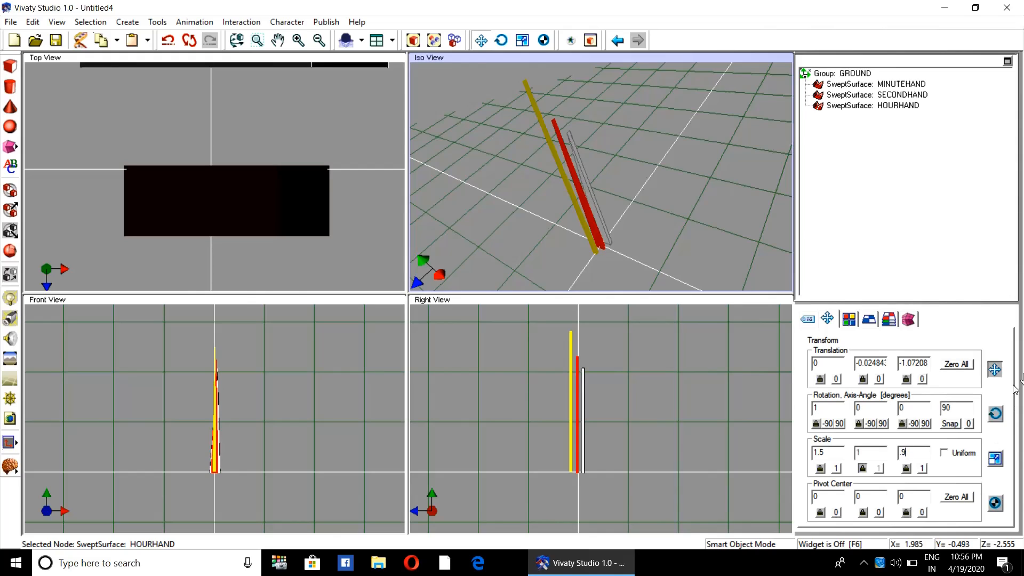
left_click(706, 198)
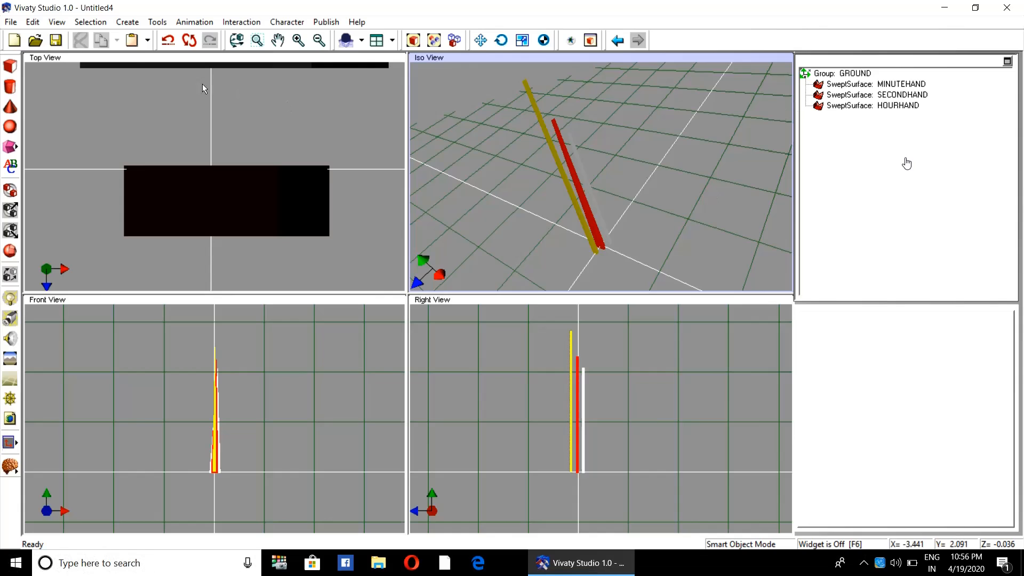
- Save the scene to the Desktop as a Vivaty Studio file named SSMMHHANDFORWALLCLOCK
left_click(10, 22)
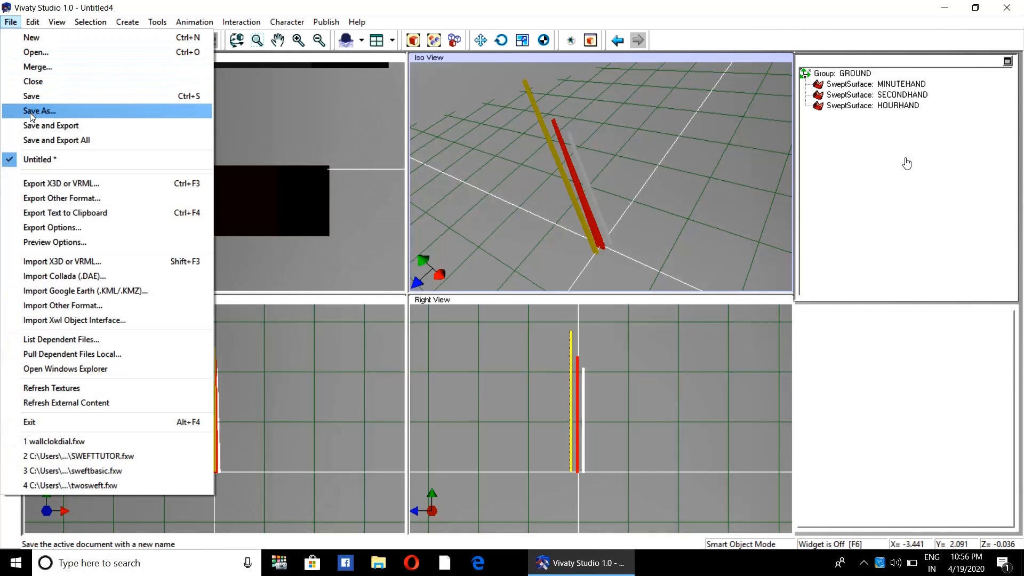
left_click(32, 111)
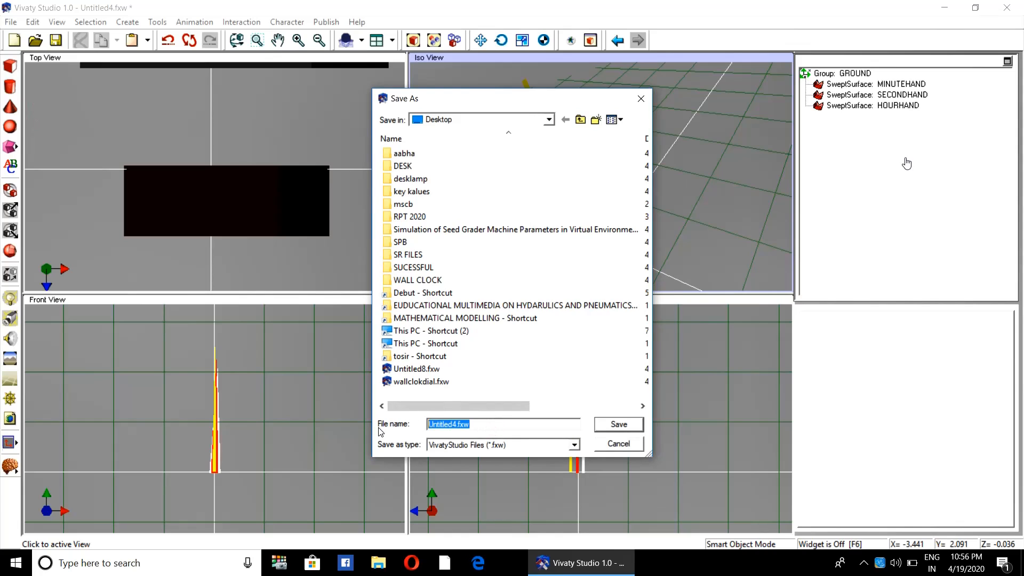
type("S")
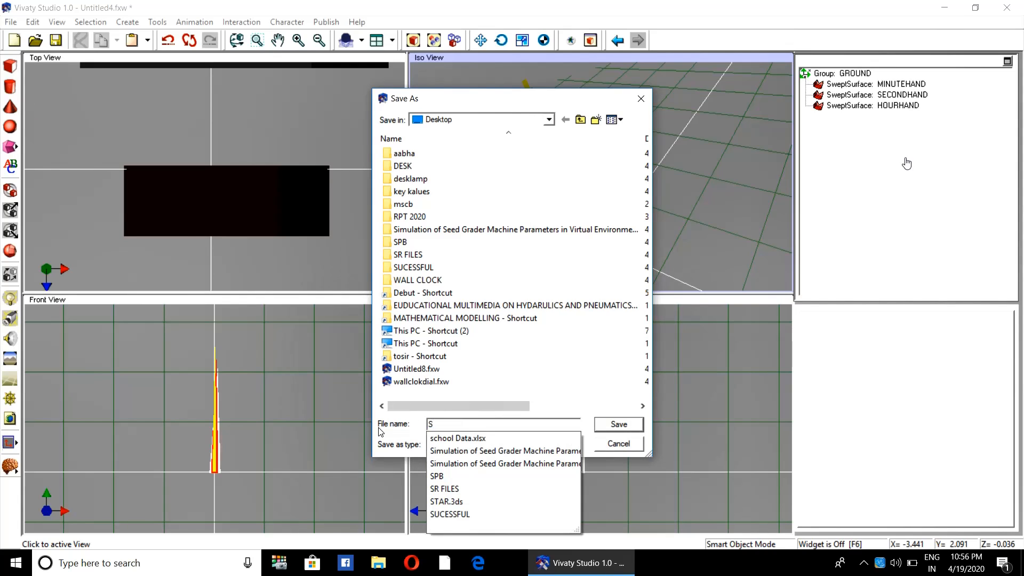
type("S")
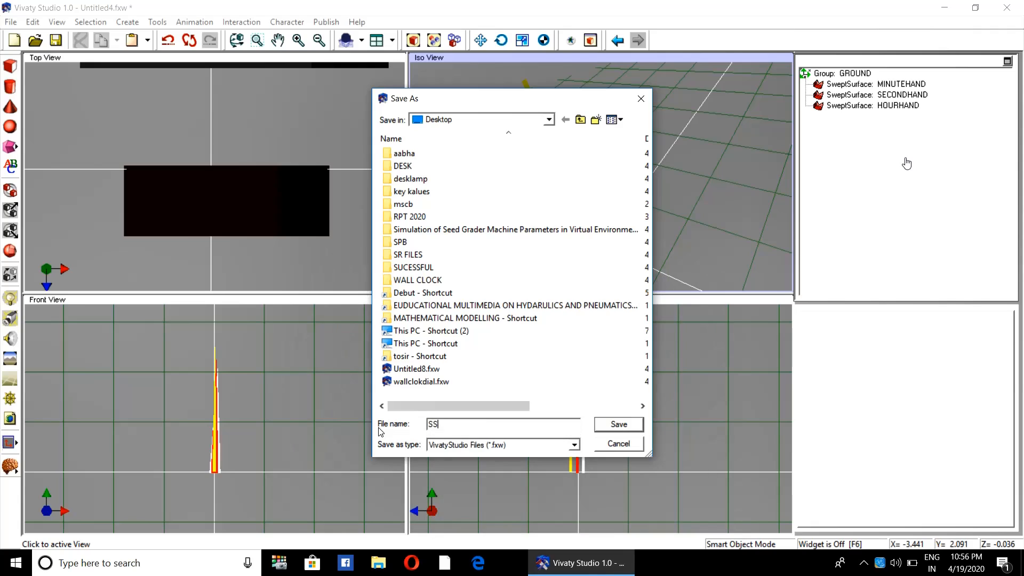
type("MMHHANDFORCLOCK")
left_click(491, 425)
type("WALL")
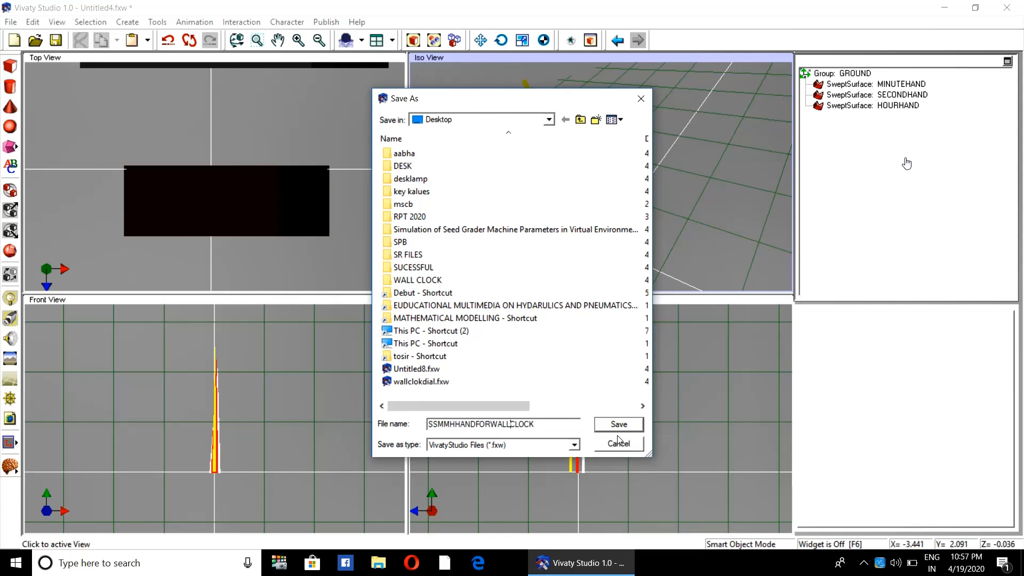
left_click(620, 427)
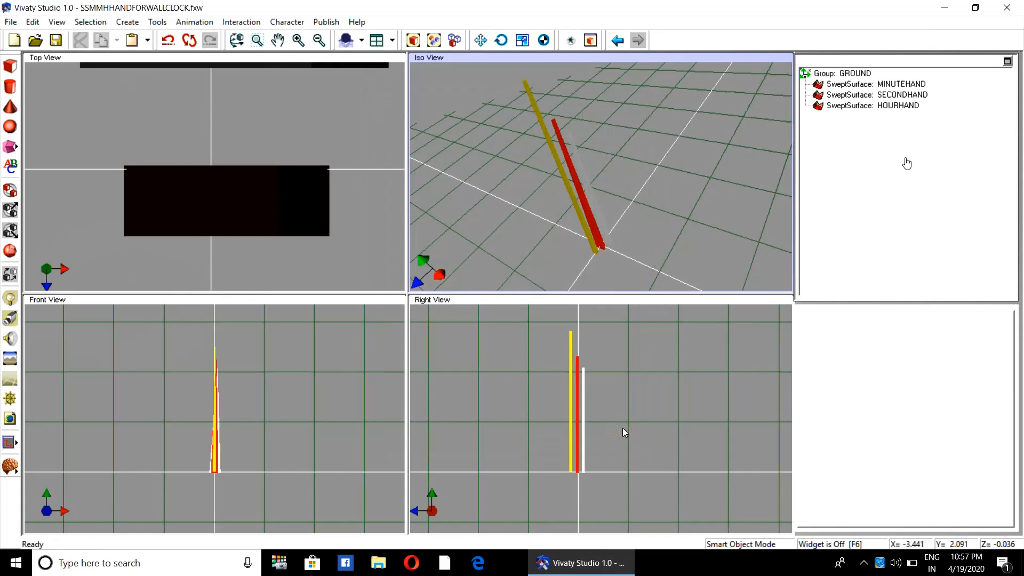
- Export the scene to the Desktop as an uncompressed VRML (.wrl) file named SSMMHHANDFORWALLCLOCK
left_click(11, 22)
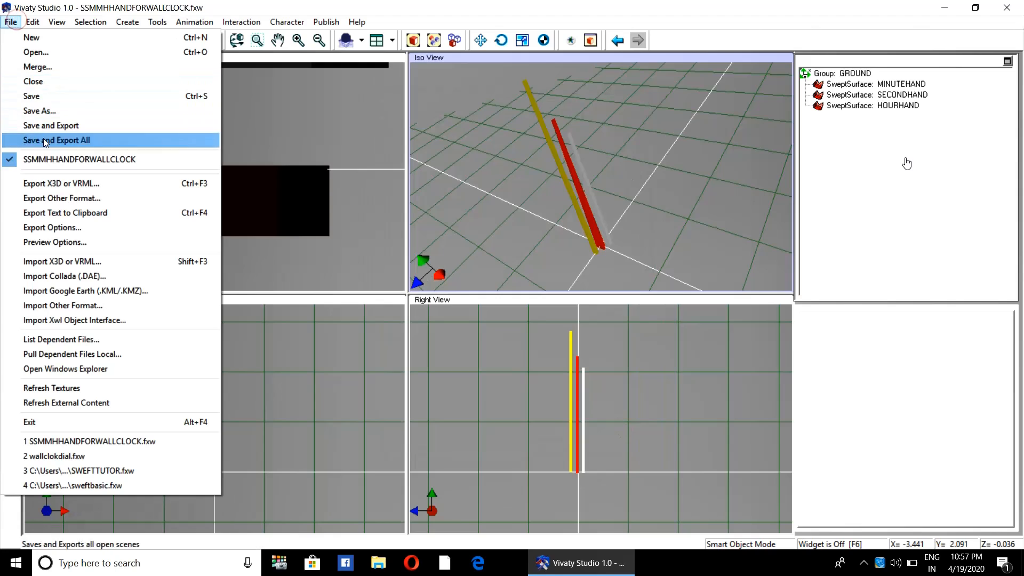
left_click(61, 183)
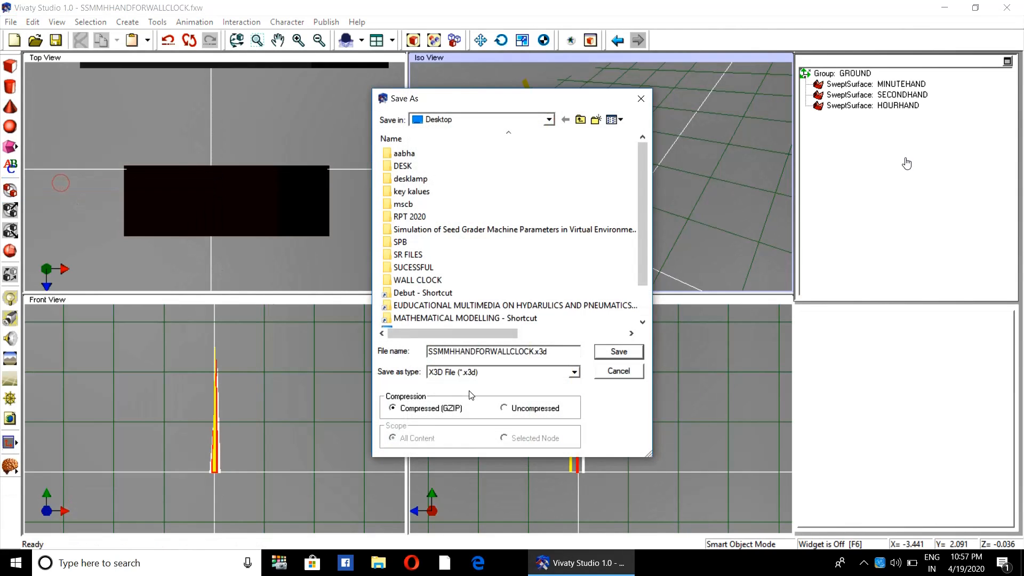
left_click(504, 408)
left_click(502, 368)
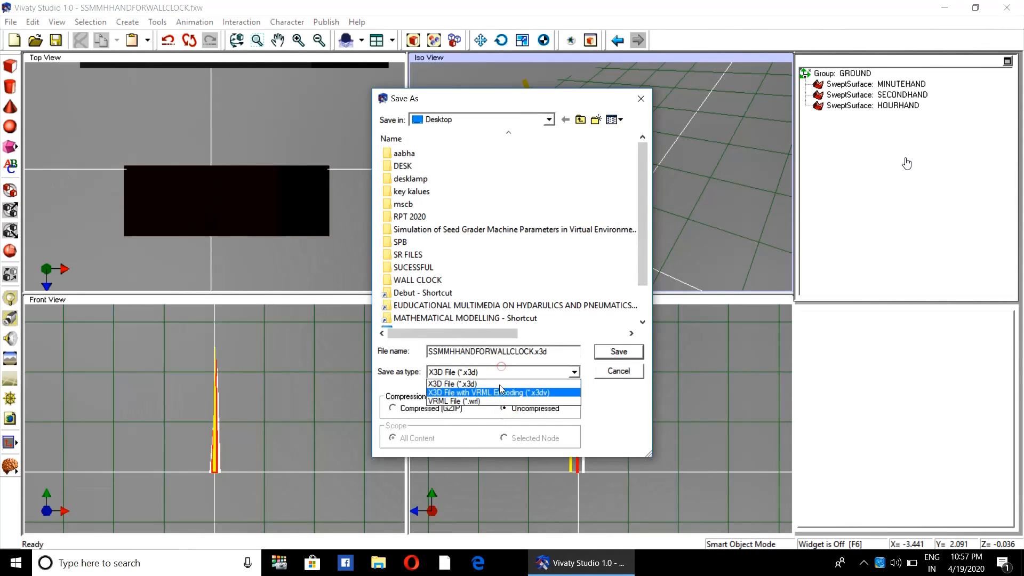
left_click(498, 401)
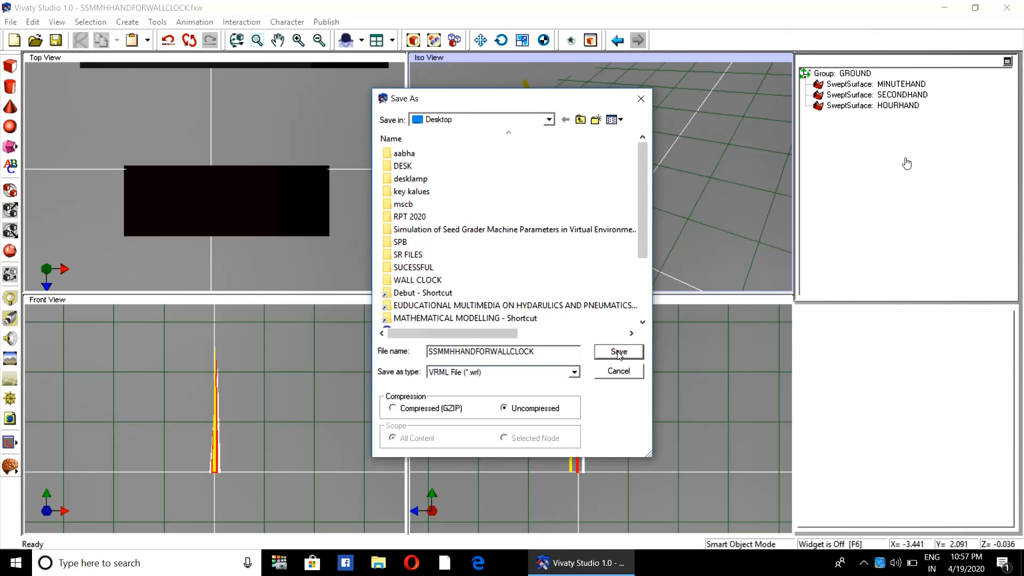
left_click(618, 352)
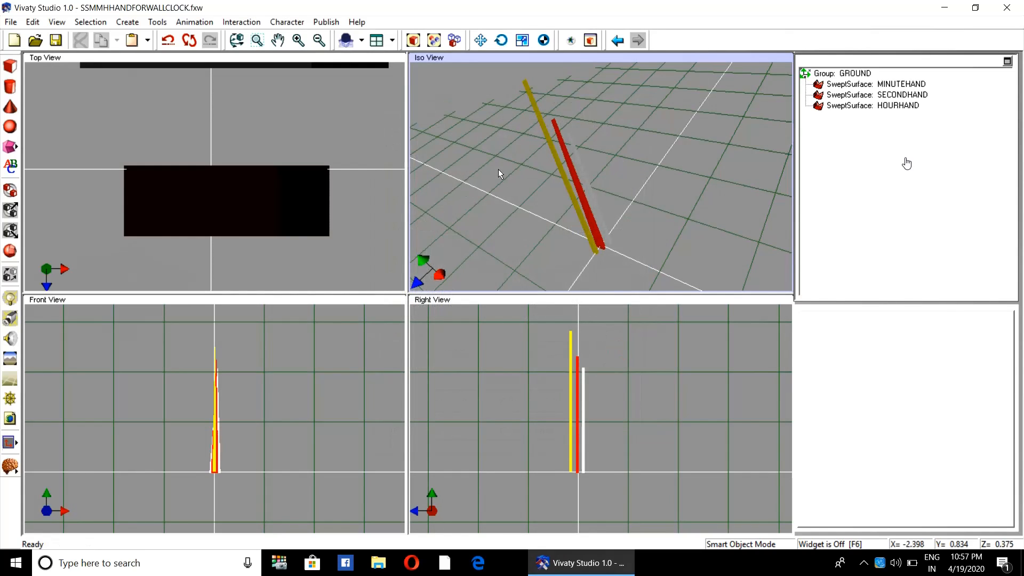